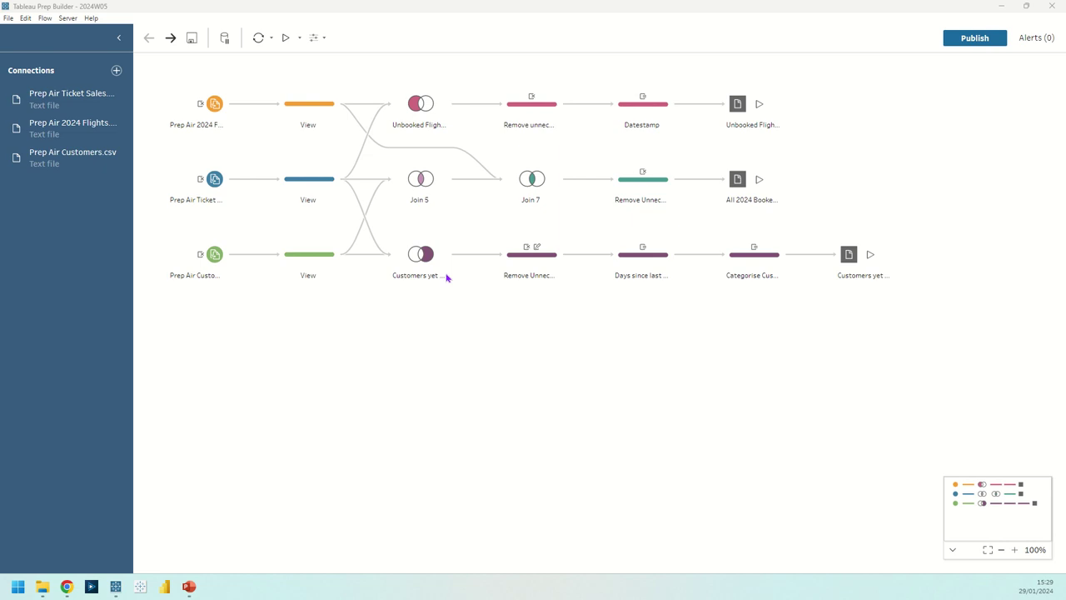
Open the All 2024 Booked Flights output to preview its 11 fields going to Excel.
click(733, 187)
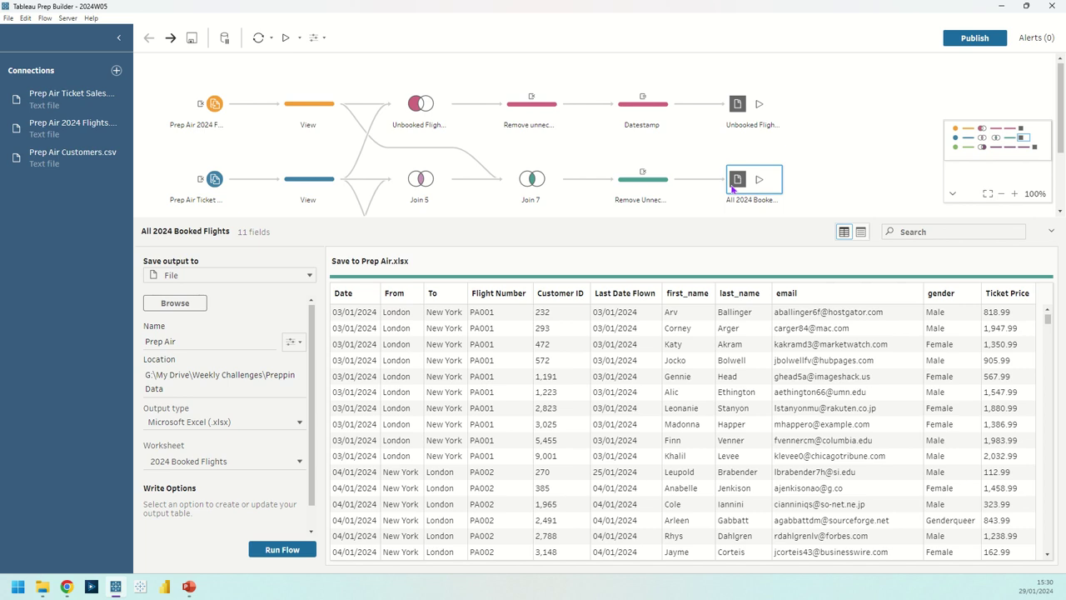
Review the ticket View step, then Join 5's inner join on Customer ID yielding 44,768 rows.
click(286, 179)
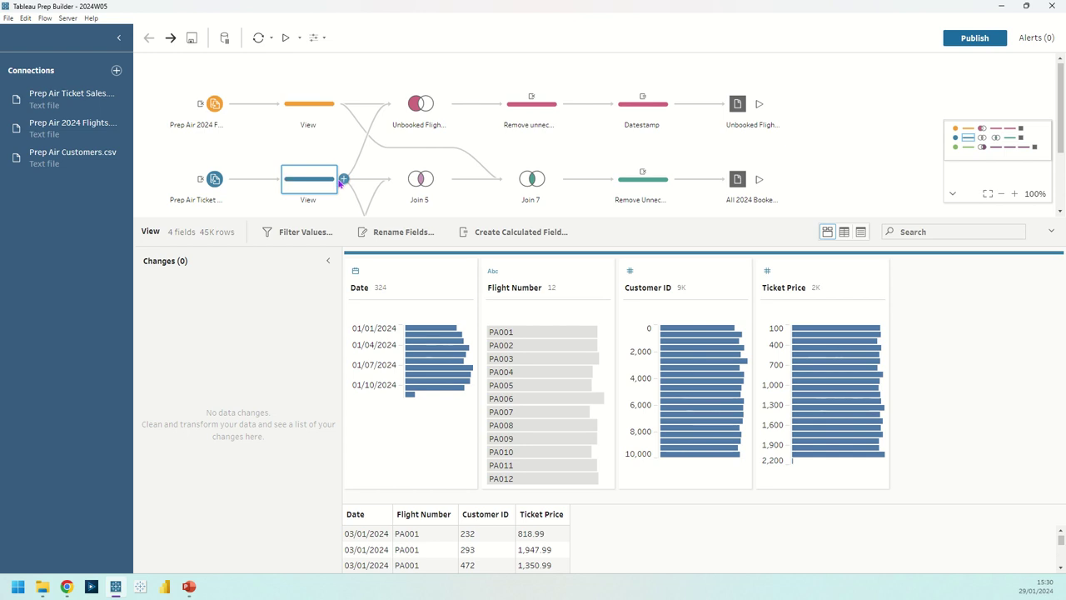
drag(345, 216, 345, 306)
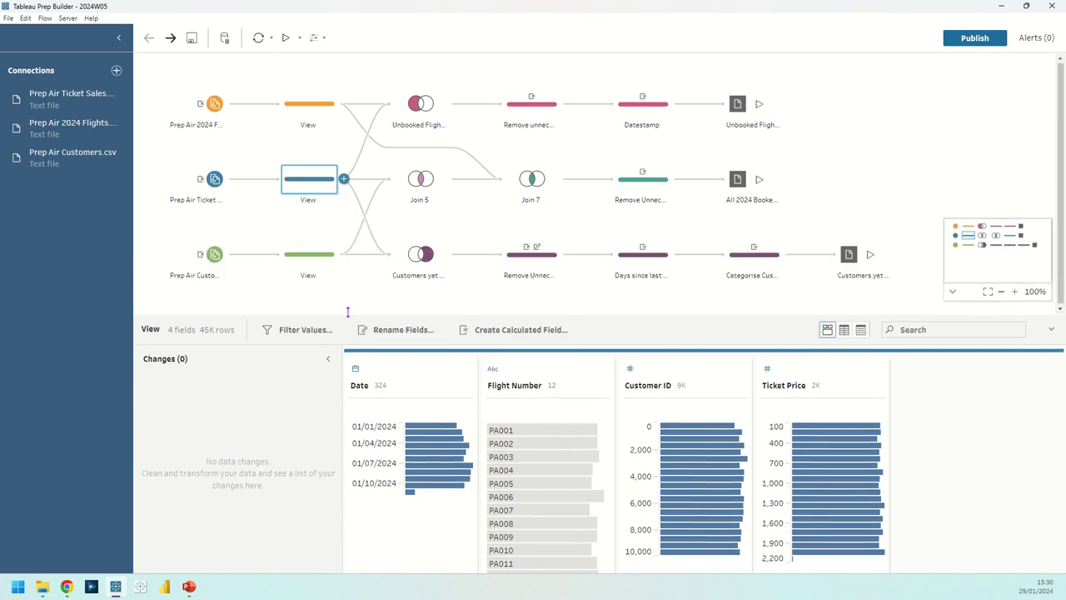
click(403, 178)
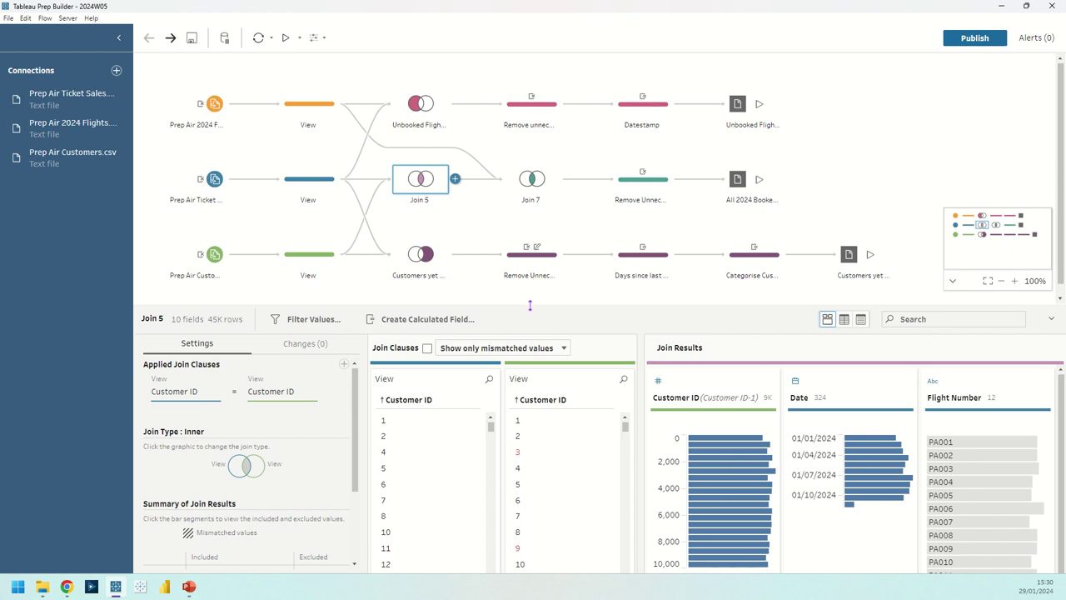
drag(533, 305, 525, 117)
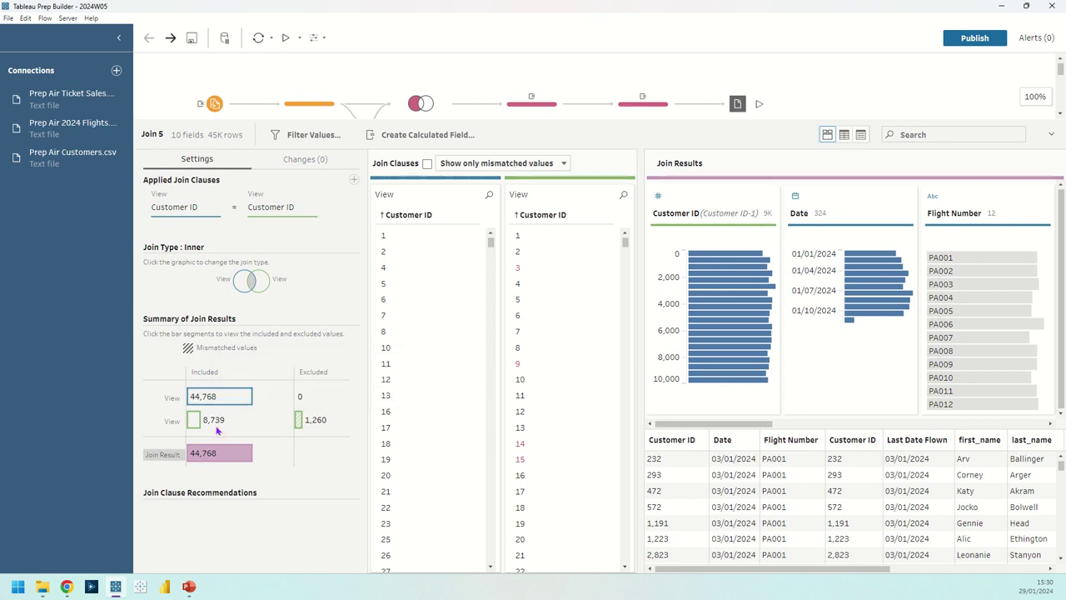
mouse_move(218, 453)
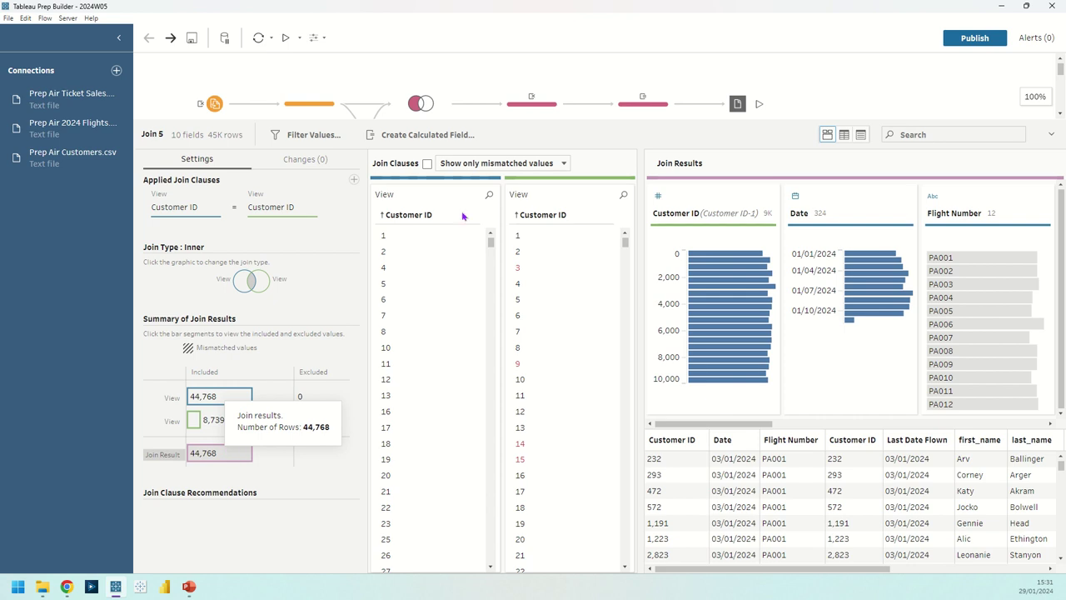
drag(576, 123, 518, 201)
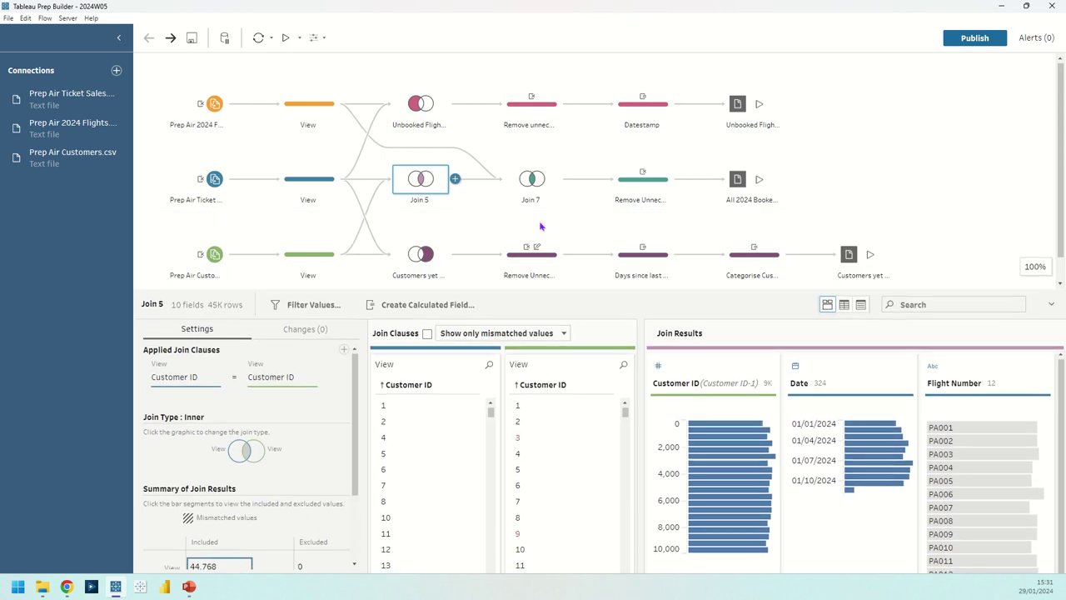
Open Join 7 with its join clauses and results area enlarged.
click(521, 187)
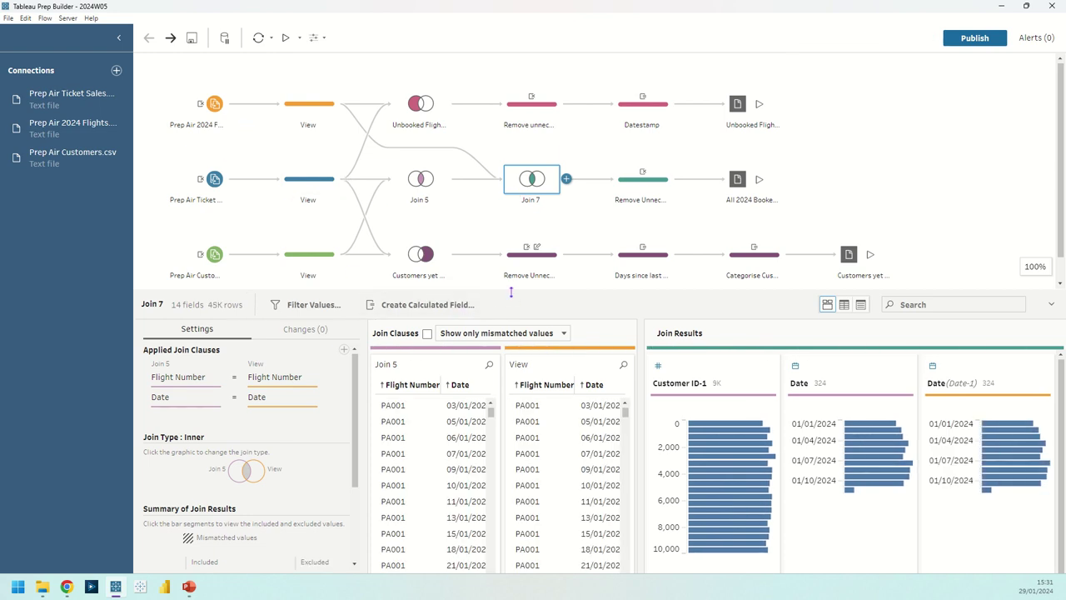
drag(511, 283, 520, 198)
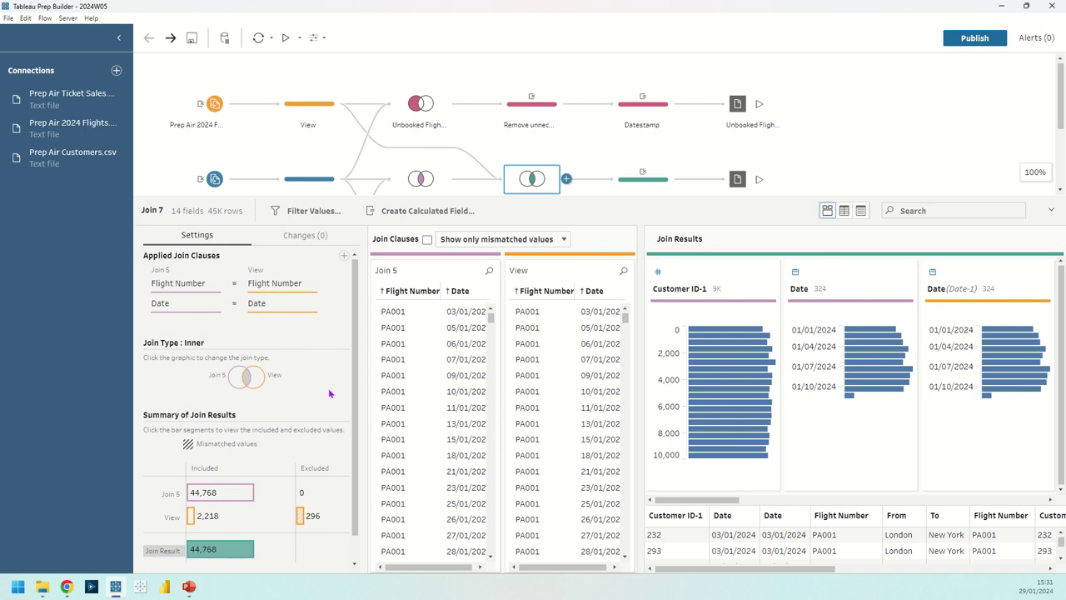
drag(441, 198, 442, 100)
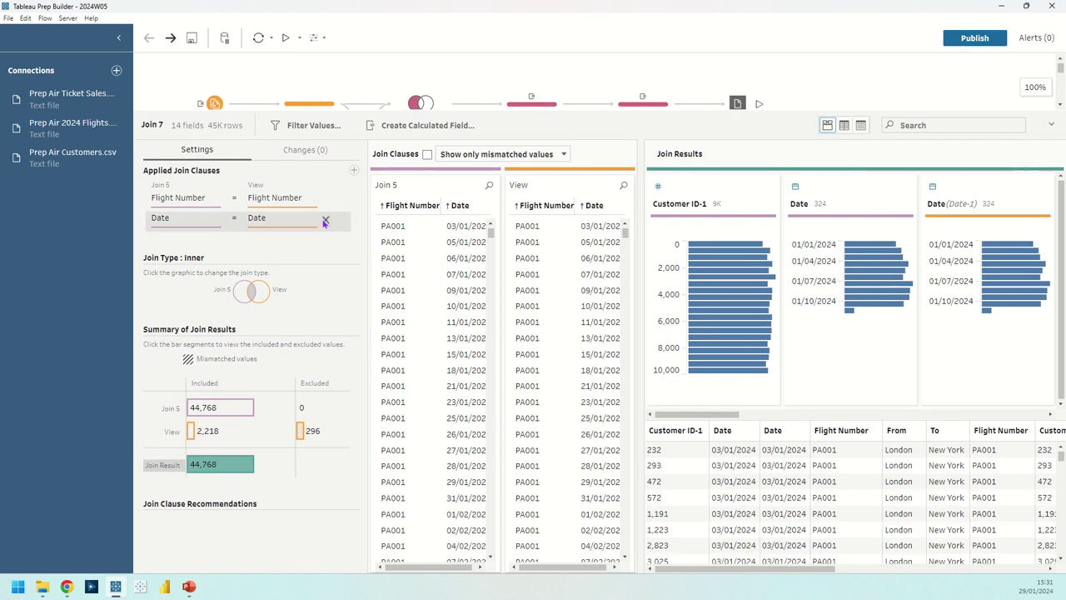
Drop the Date = Date clause, then restore it so Join 7 matches Flight Number and Date.
click(325, 221)
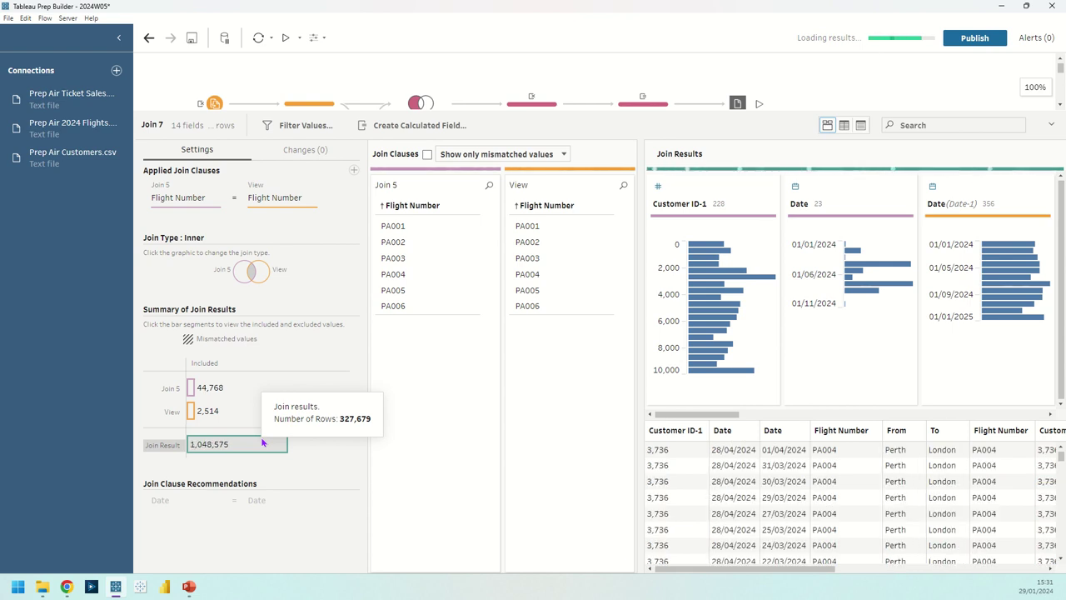
click(328, 502)
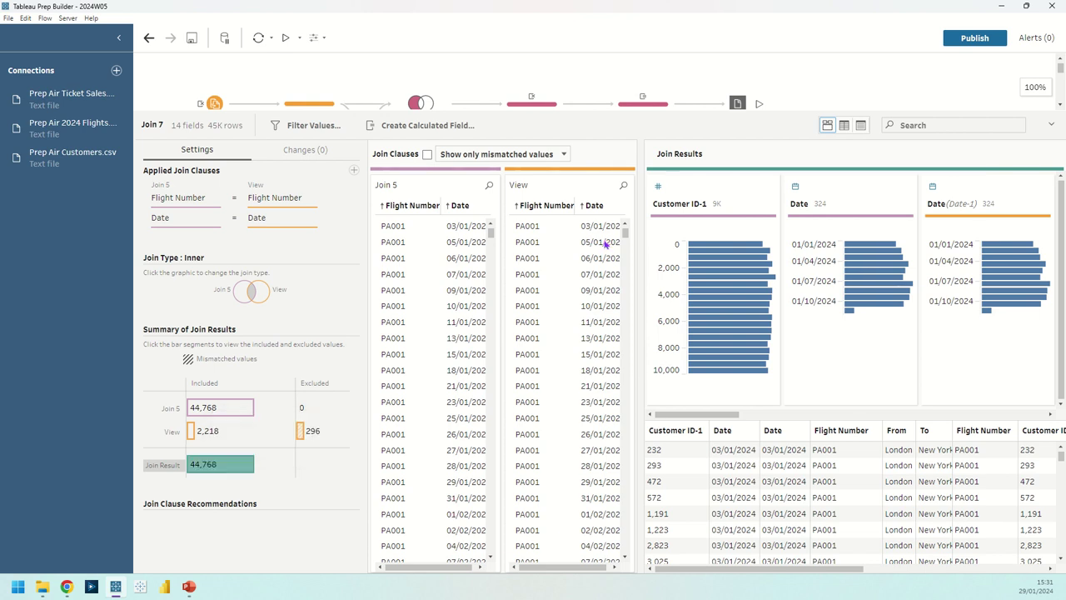
drag(652, 111, 653, 174)
drag(654, 226, 654, 280)
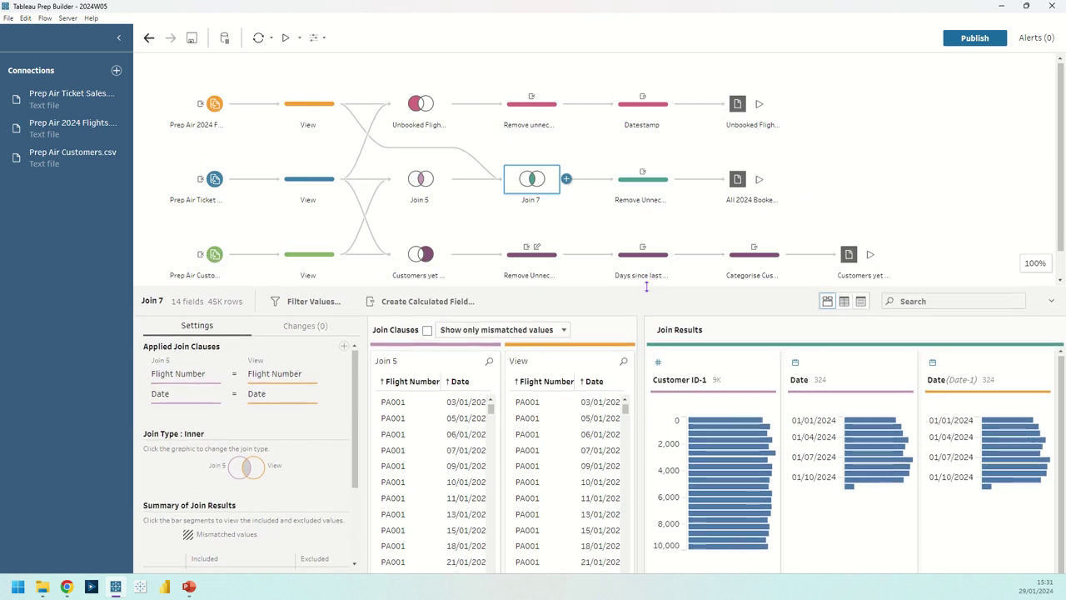
mouse_move(648, 287)
mouse_down()
mouse_move(642, 239)
mouse_move(624, 226)
mouse_up()
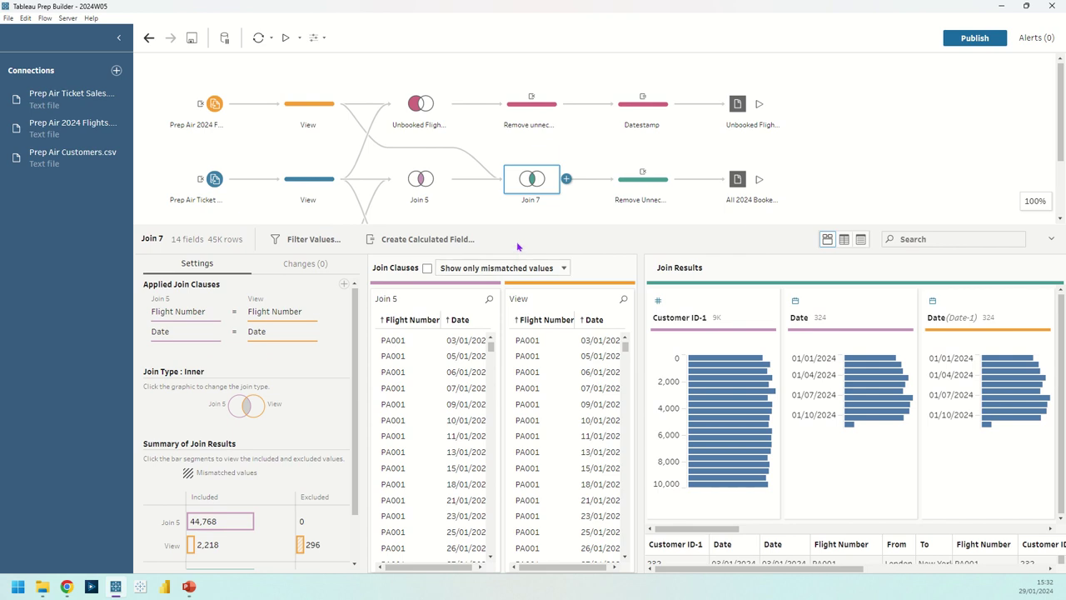
Review the Remove Unnecessary Fields changes dropping Date-1, Customer ID-1 and Flight Number-1.
click(648, 182)
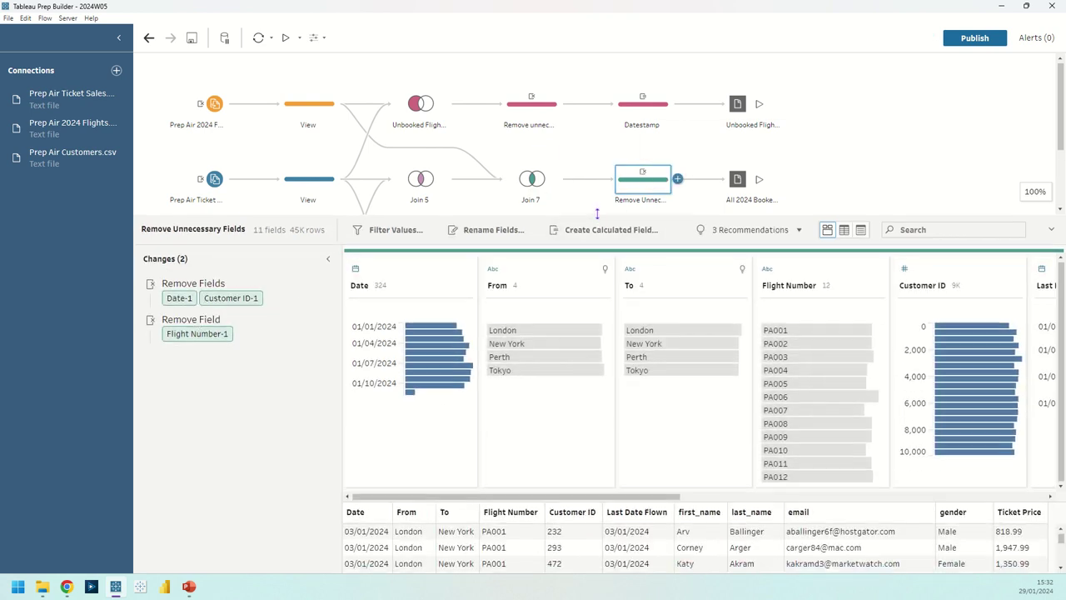
drag(597, 225, 596, 210)
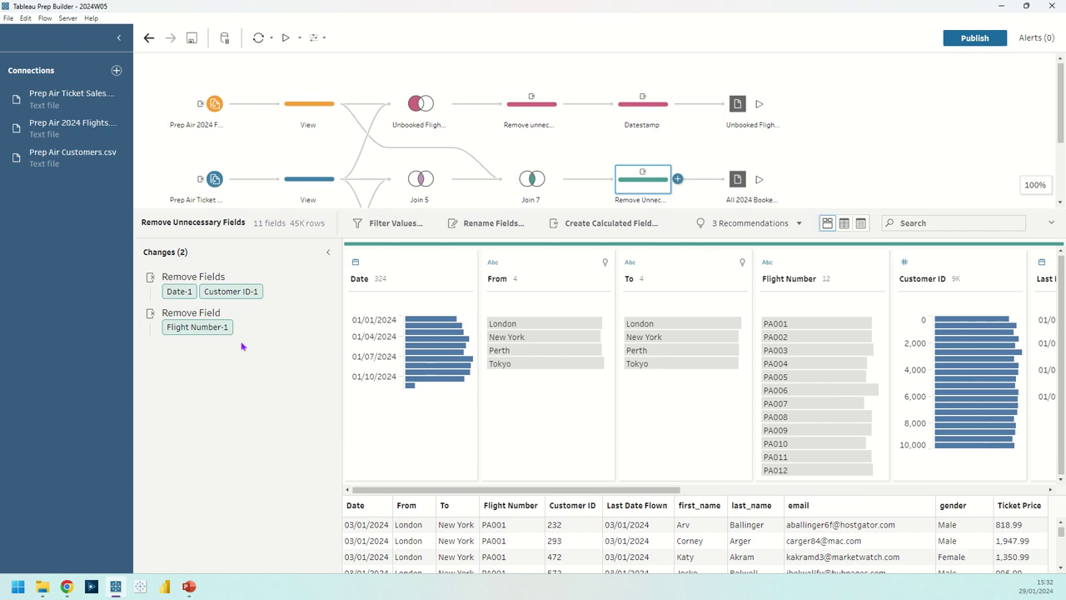
mouse_move(237, 326)
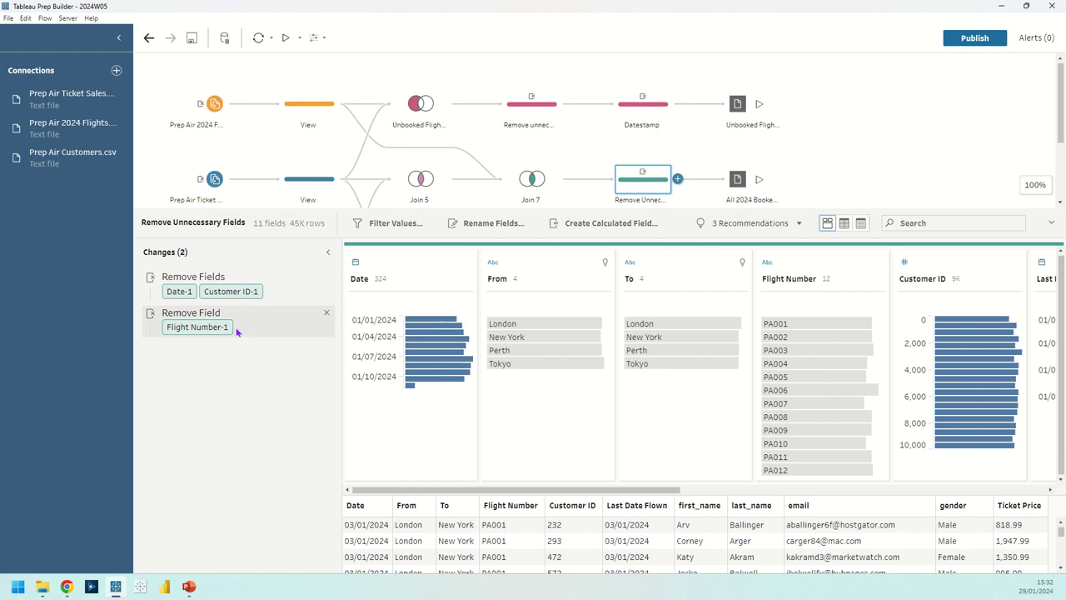
Confirm the All 2024 Booked Flights output writes to the 2024 Booked Flights sheet of Prep Air.xlsx.
click(746, 175)
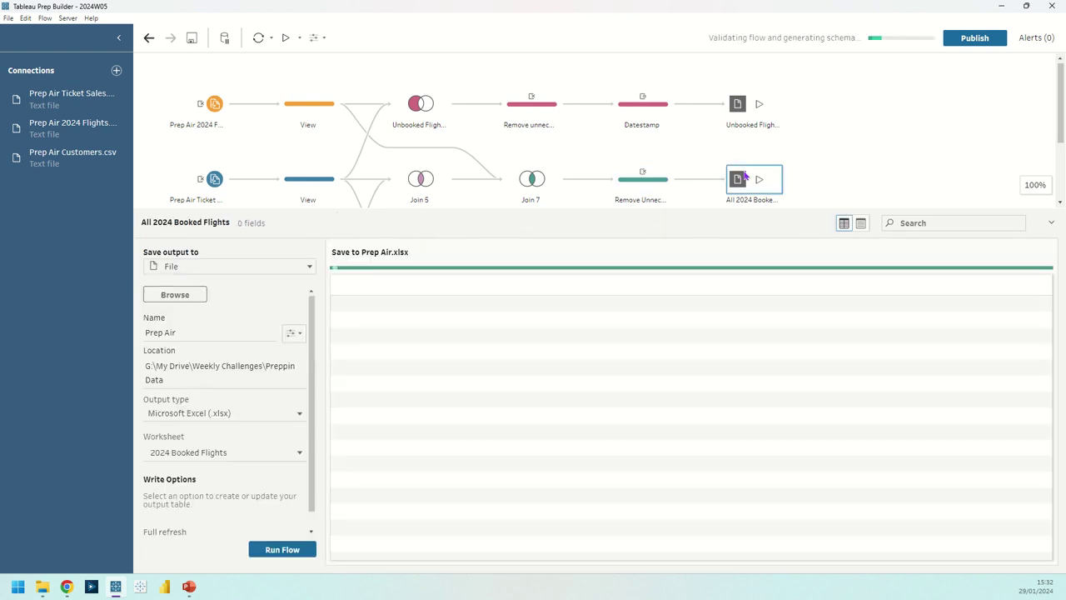
drag(691, 208, 673, 142)
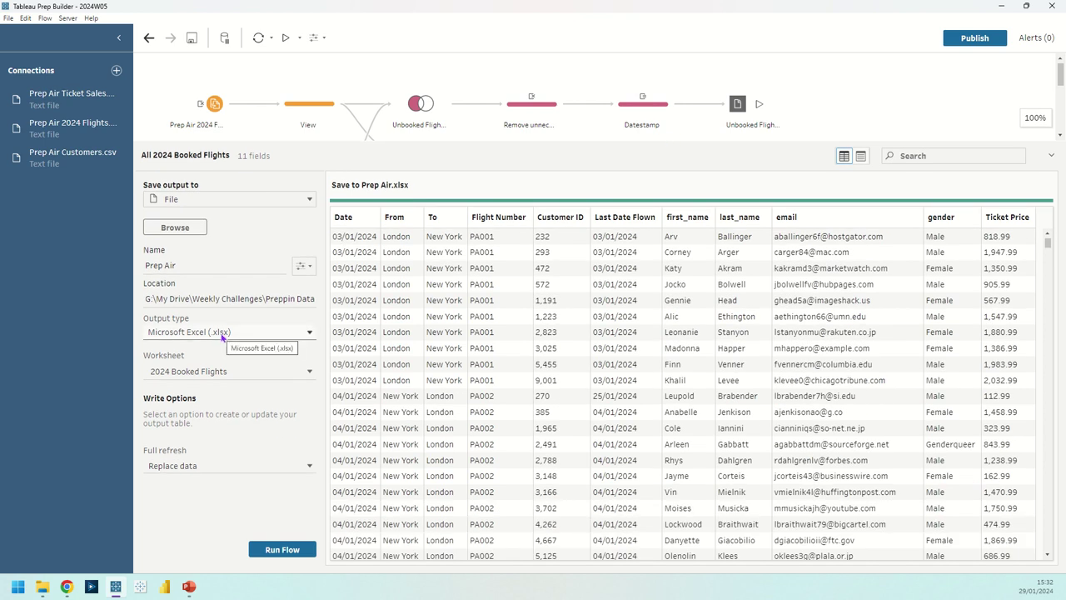
click(215, 372)
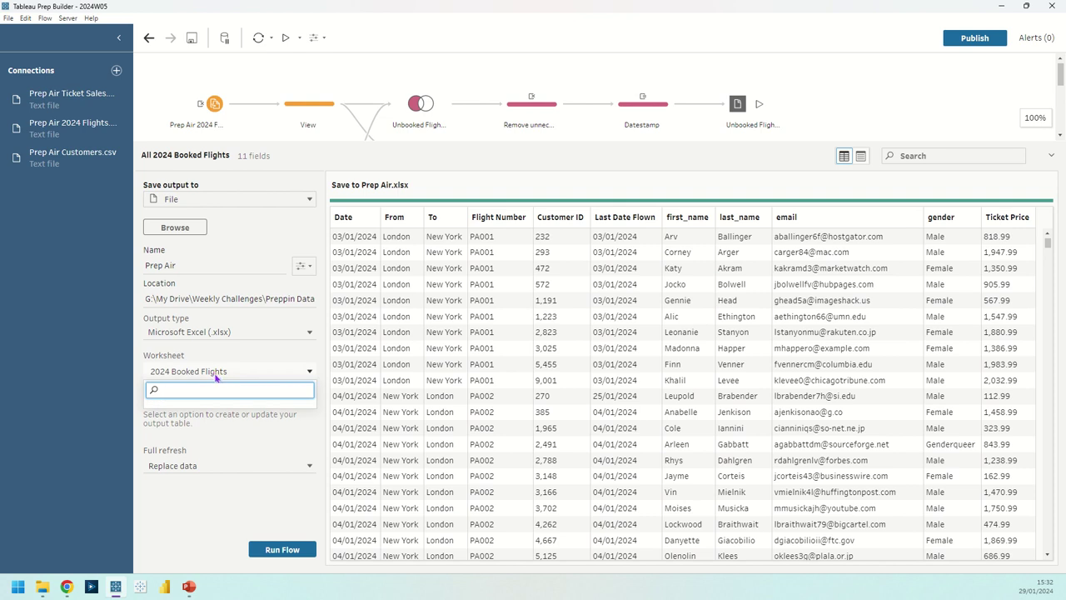
click(203, 360)
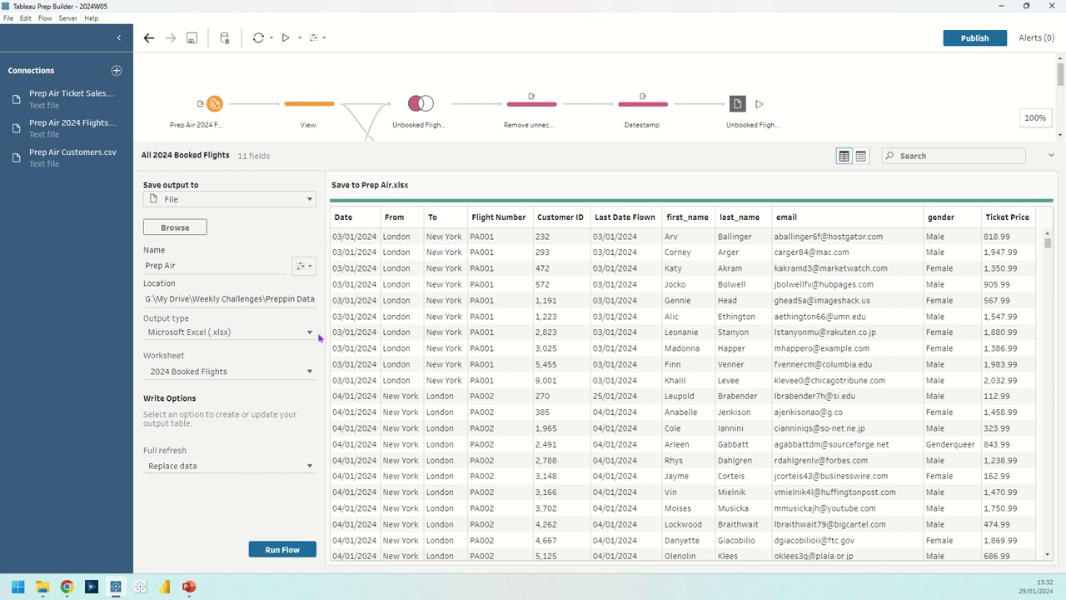
drag(476, 143, 499, 338)
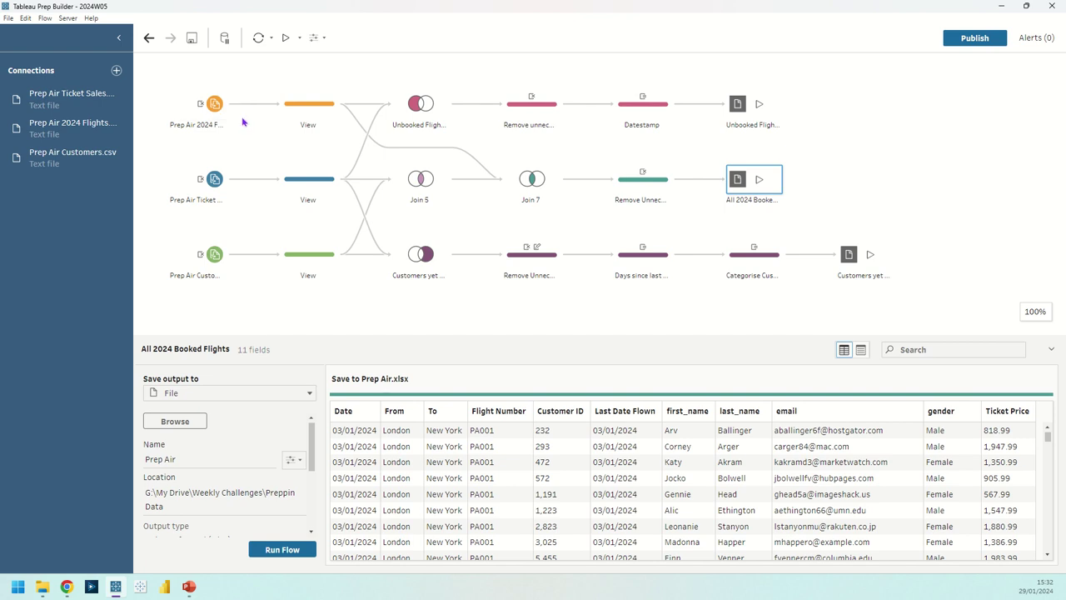
mouse_move(210, 107)
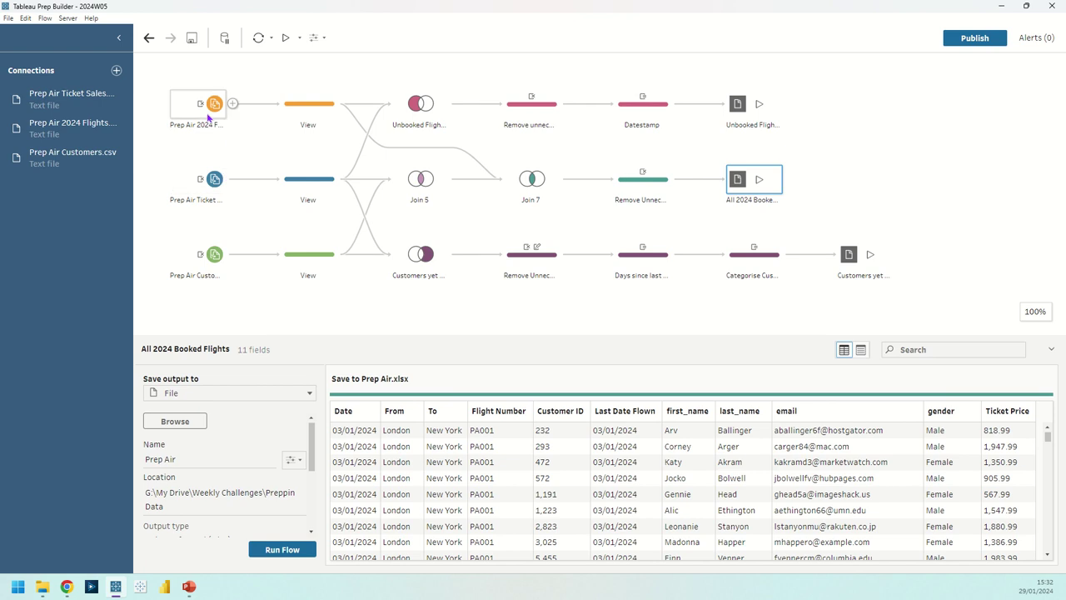
Compare the Unbooked Flights left-unmatched join (296 rows) against Join 7.
click(416, 104)
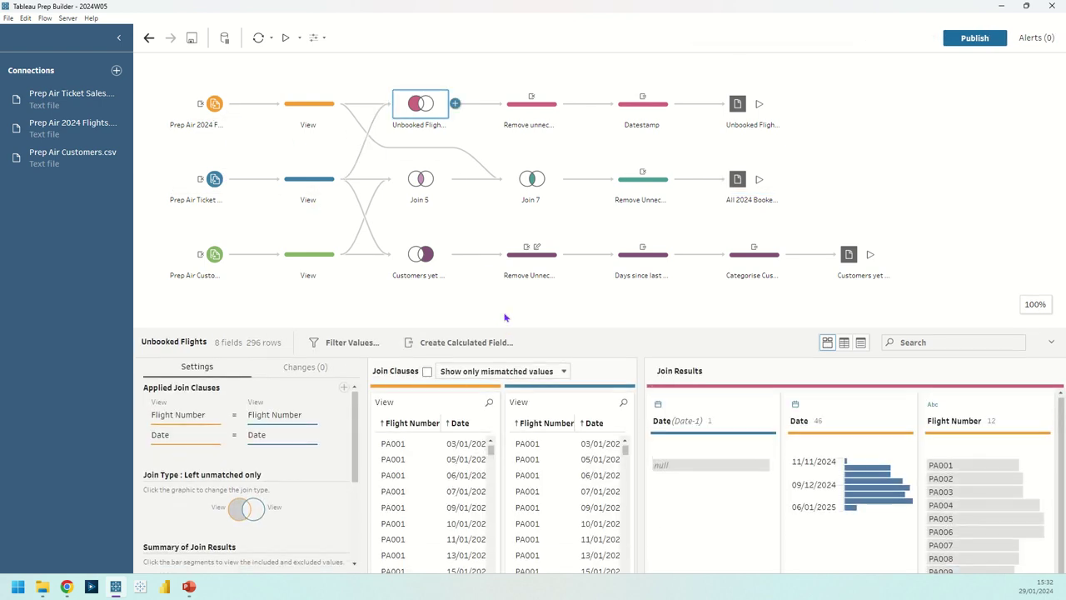
drag(503, 288, 500, 188)
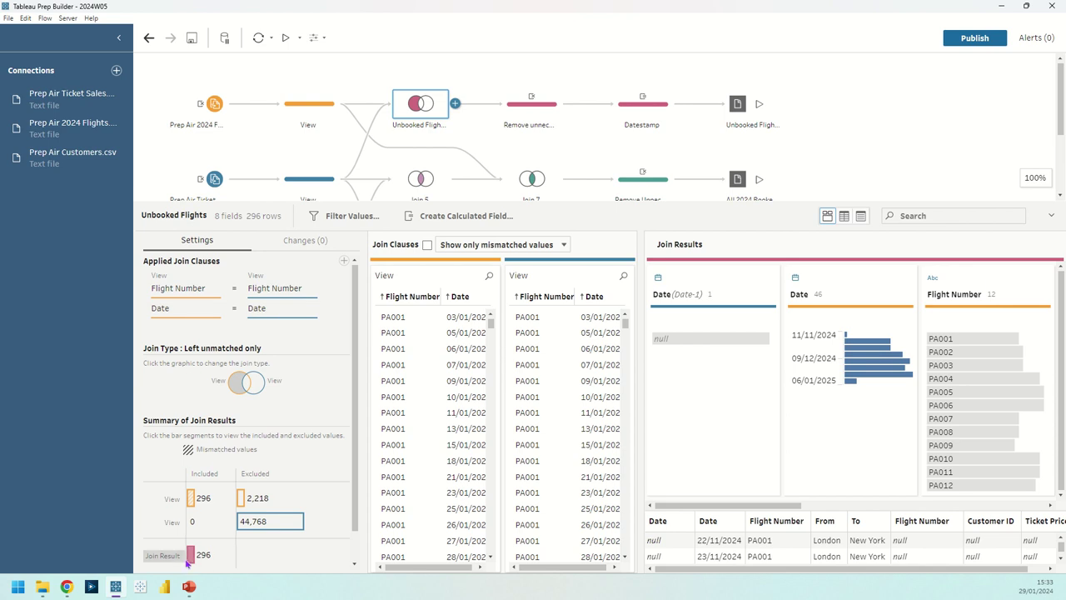
click(527, 182)
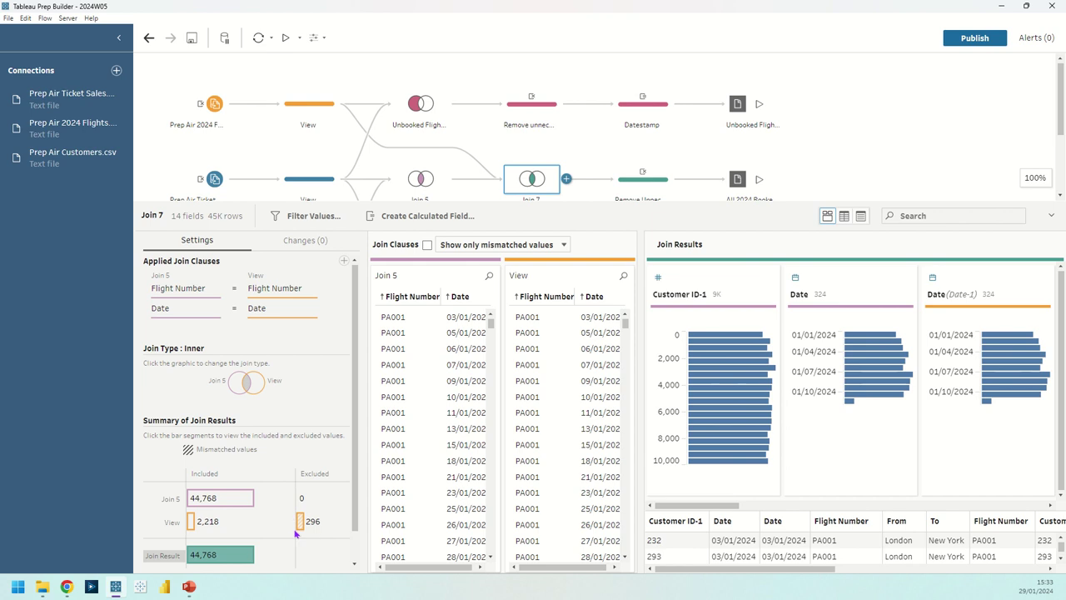
click(408, 116)
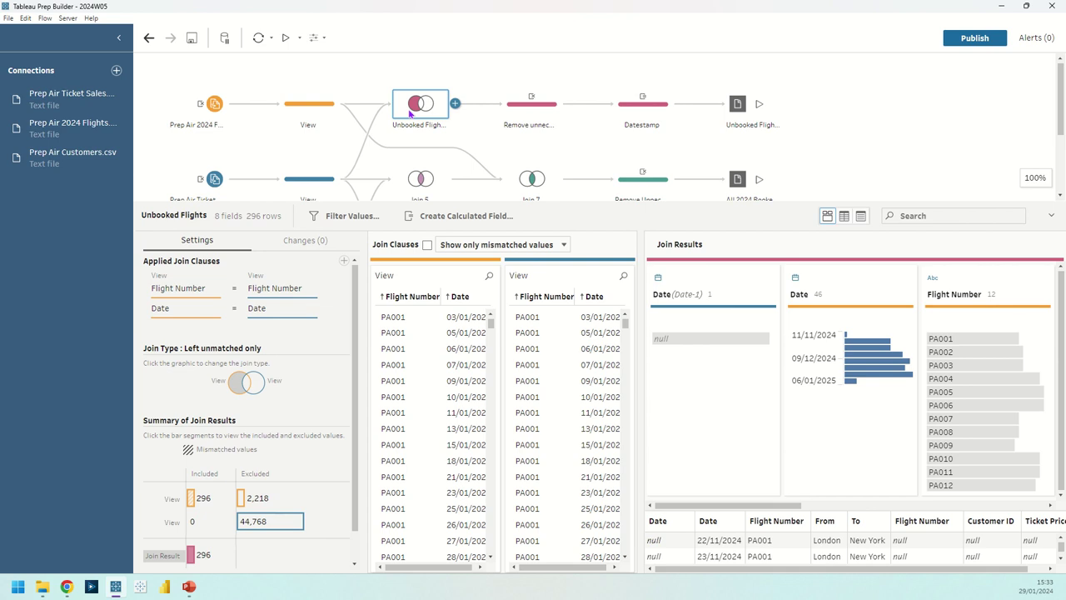
Review Remove unnecessary fields, then the Datestamp field 'Flights unbooked as of' set to 31/01/2024.
click(531, 104)
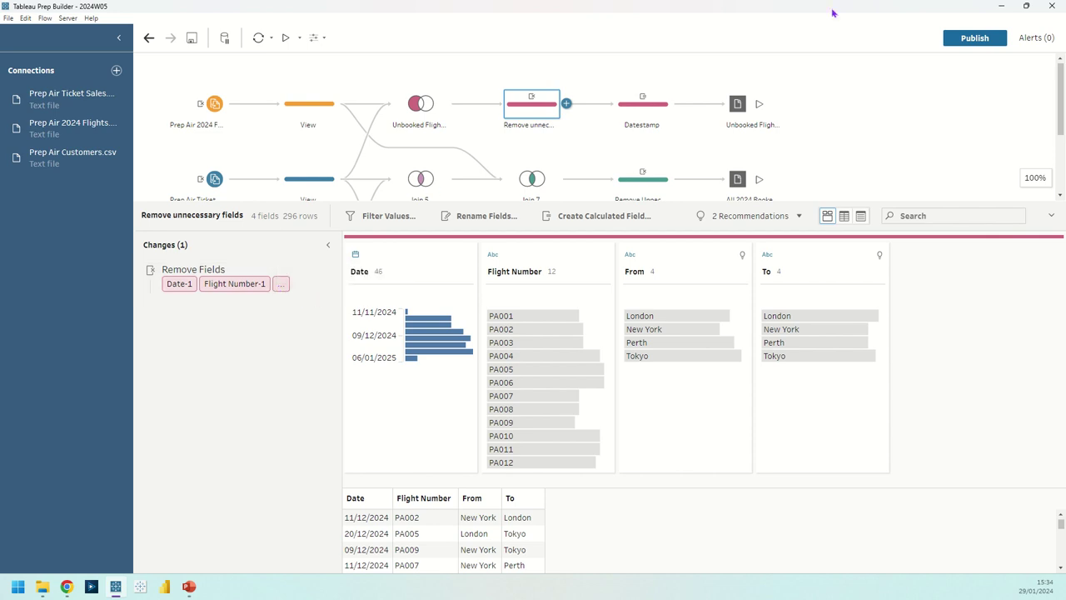
click(633, 117)
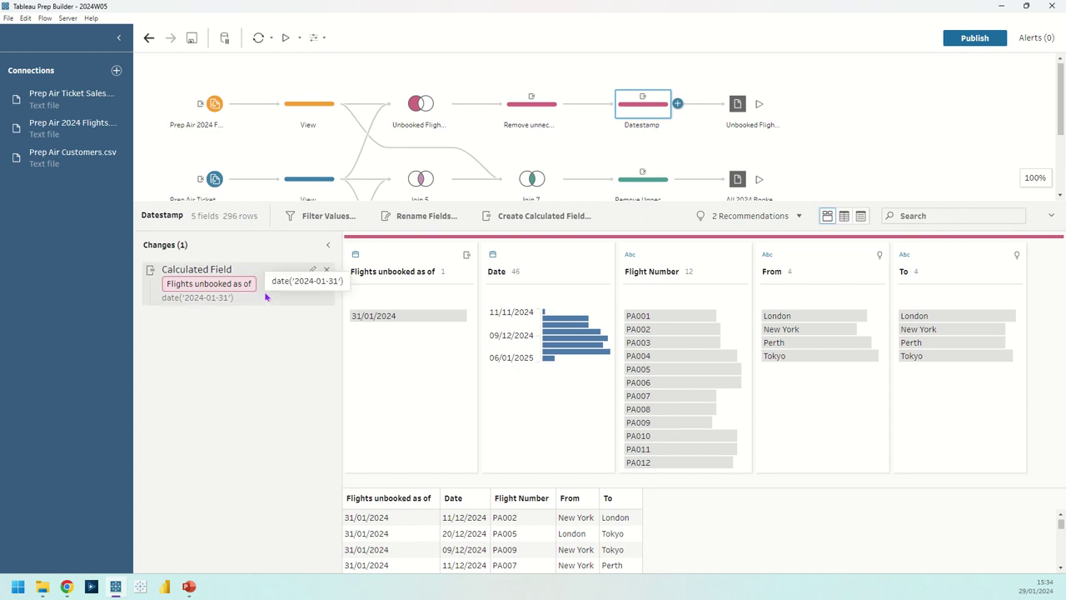
mouse_move(238, 284)
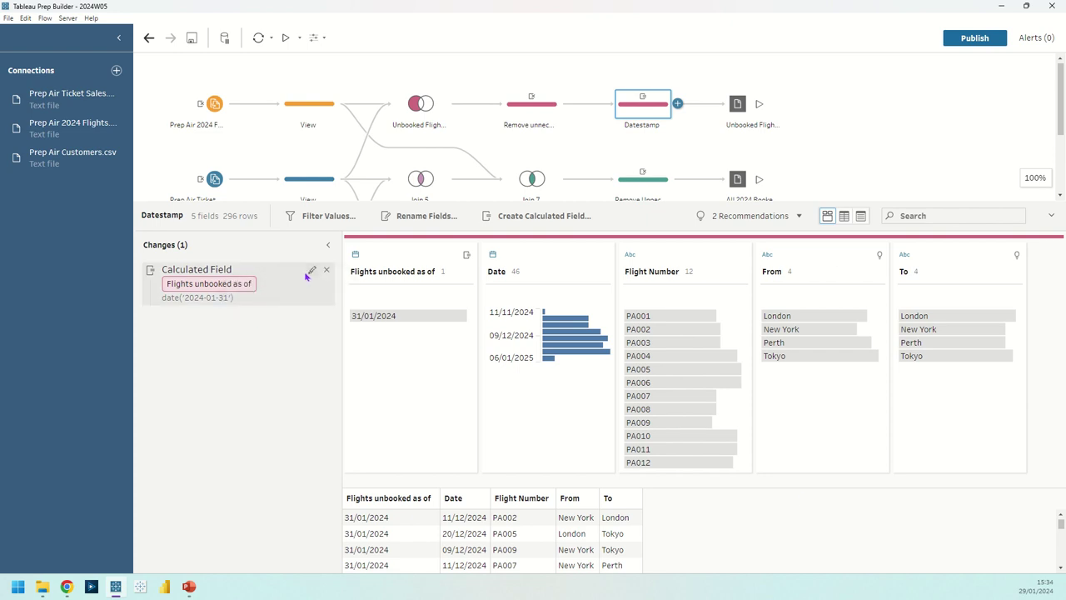
click(305, 276)
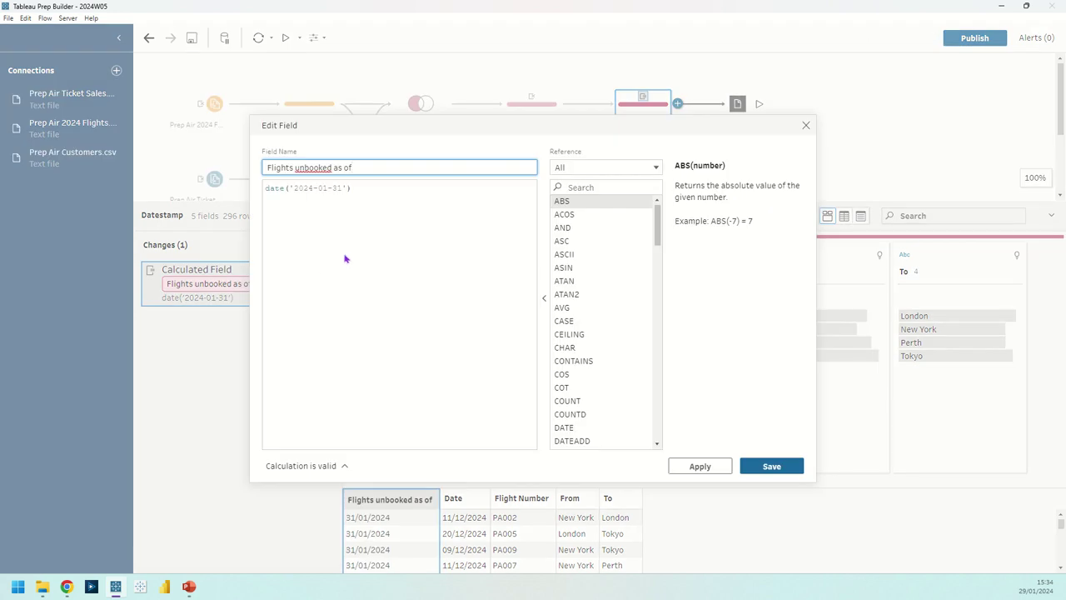
click(394, 214)
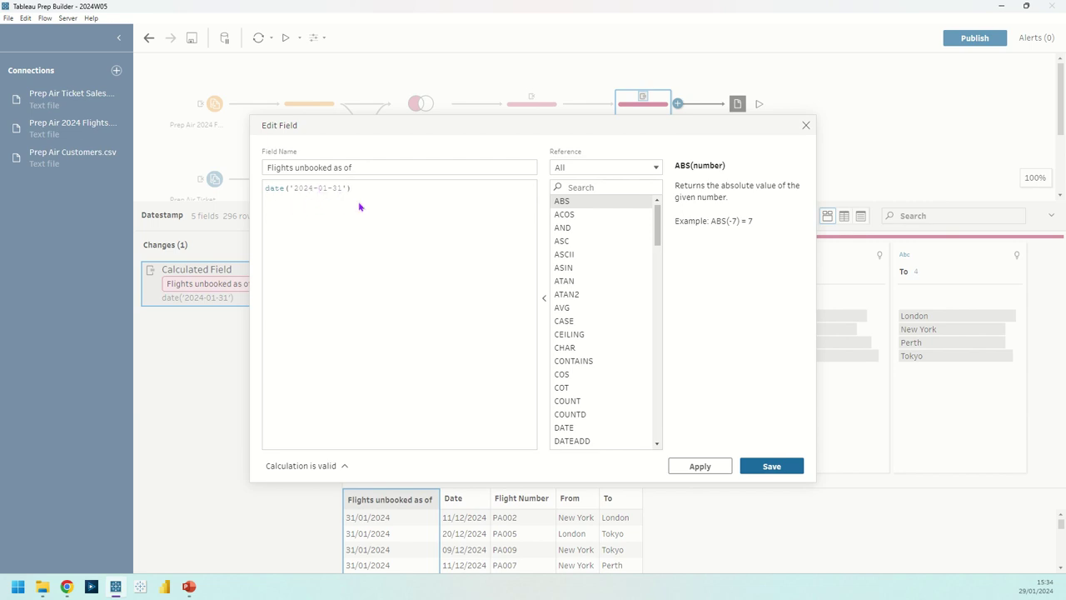
key(Return)
key(Return)
text(today)
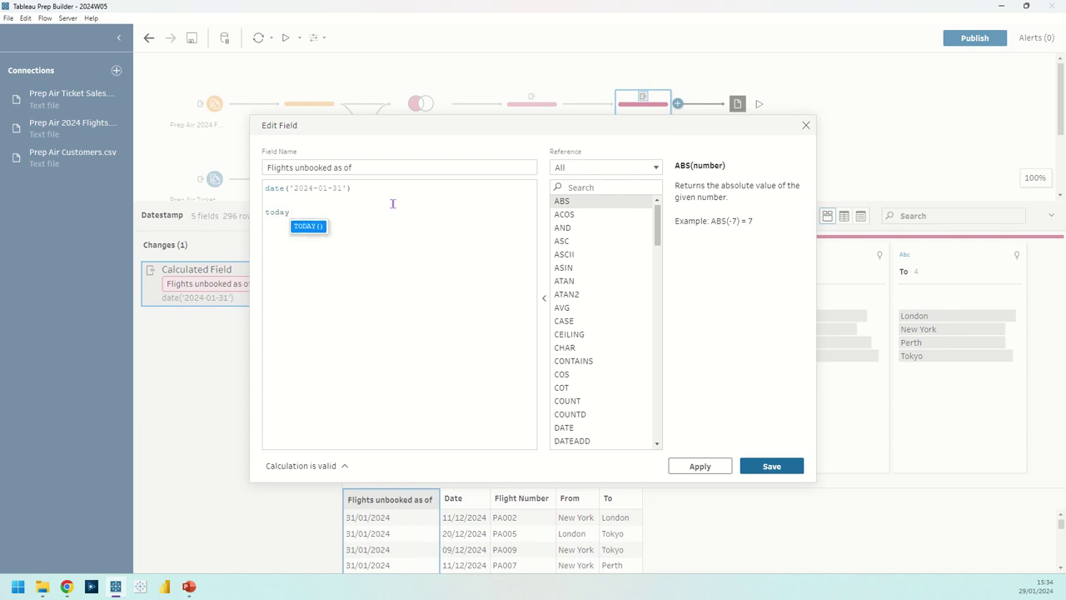
key(Return)
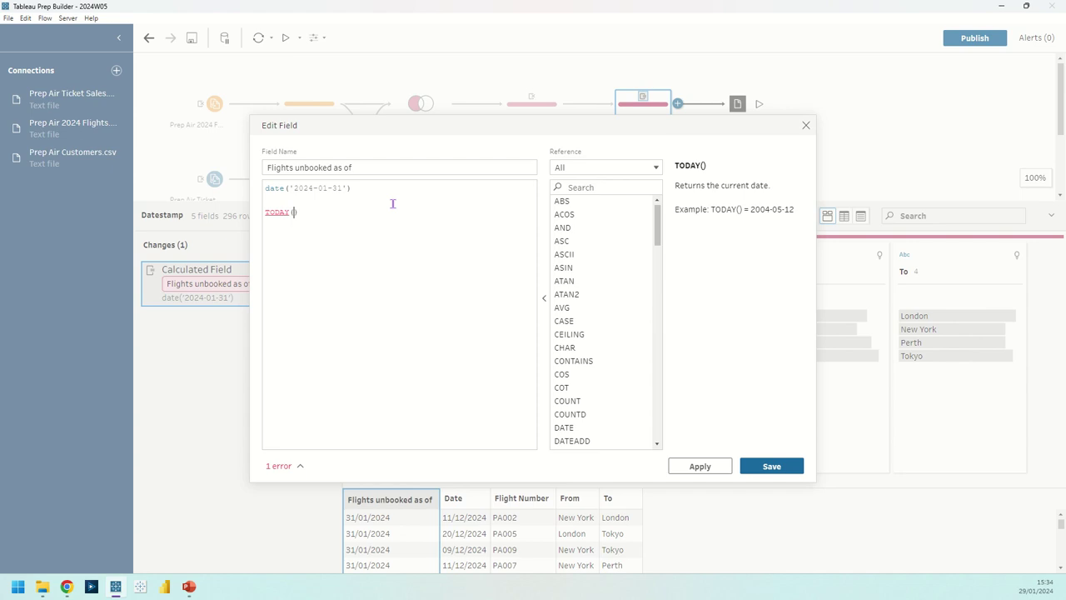
key(BackSpace)
key(BackSpace)
key(BackSpace)
key(BackSpace)
key(BackSpace)
key(BackSpace)
click(805, 125)
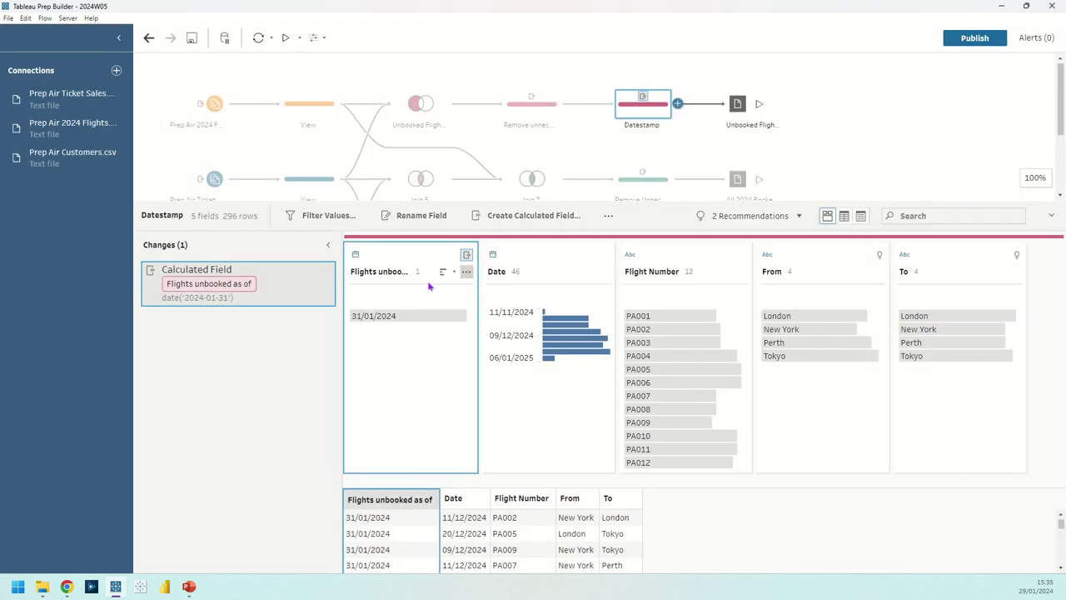
Check the Unbooked Flights output's worksheet and append write option, then deselect to show the flow.
mouse_move(410, 283)
click(736, 104)
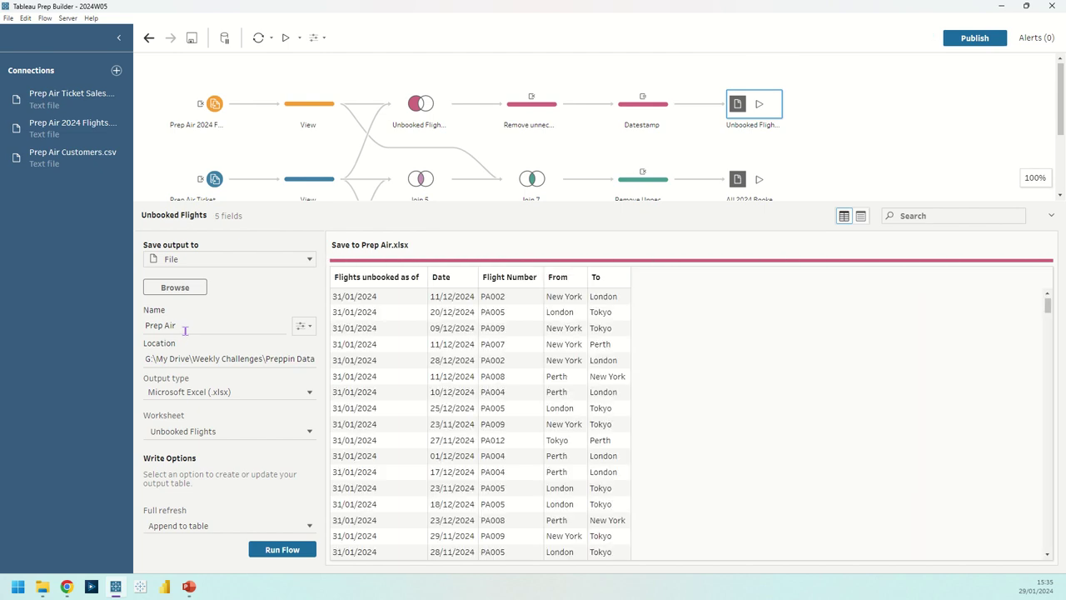
click(181, 439)
click(200, 527)
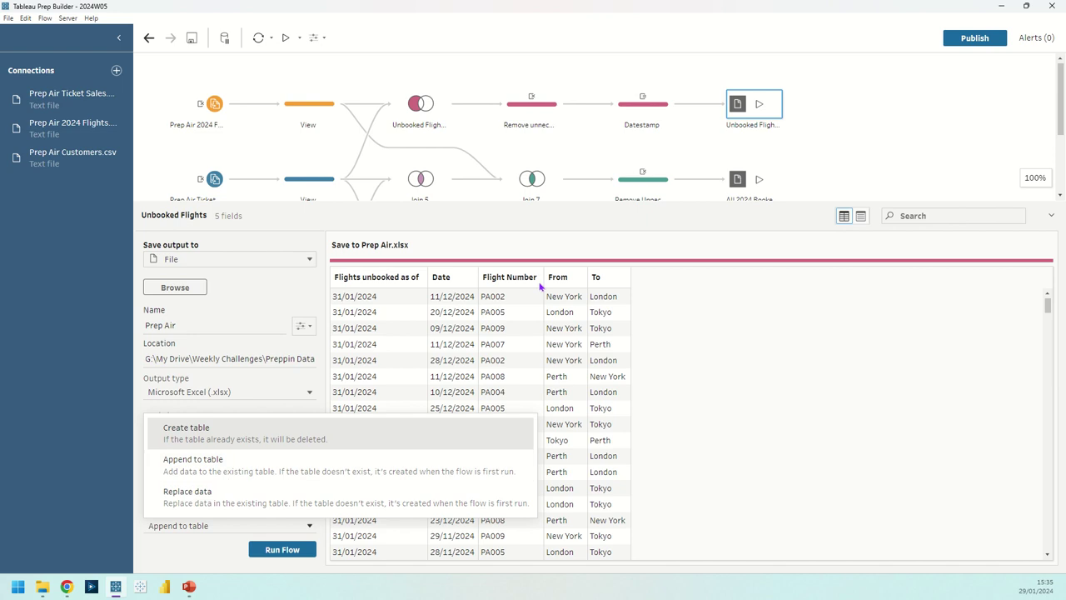
click(876, 139)
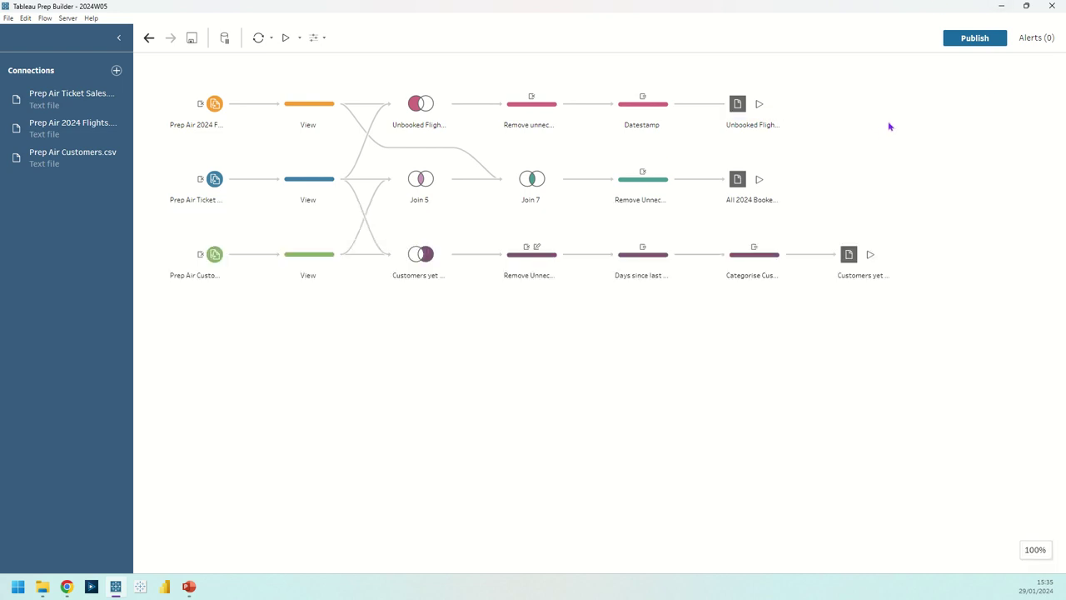
Review the Customers yet to book join, Remove Unnecessary Fields, then Days since last flight steps.
click(408, 255)
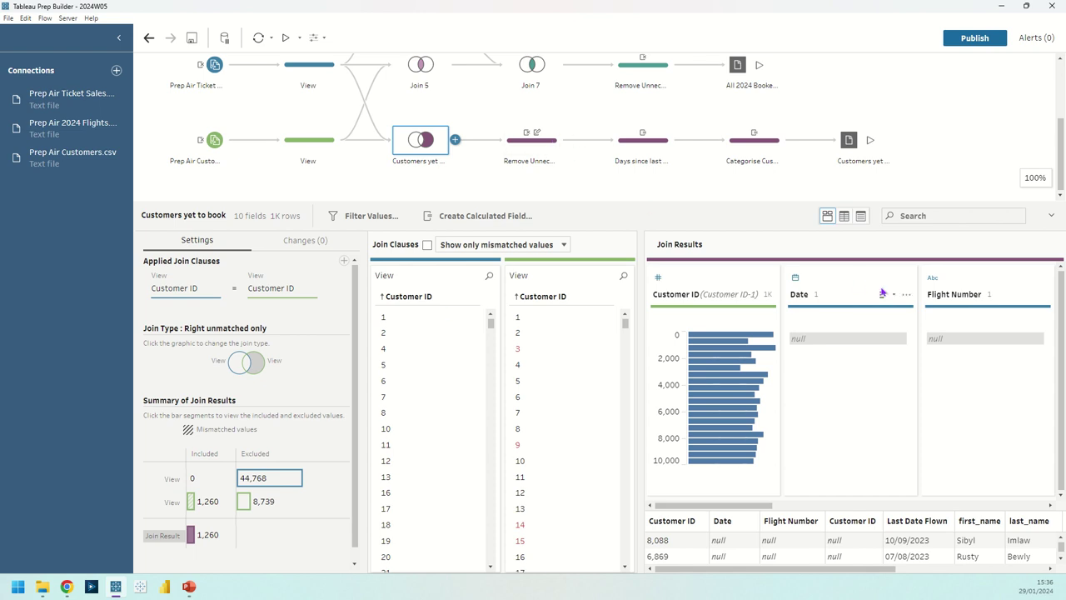
click(532, 142)
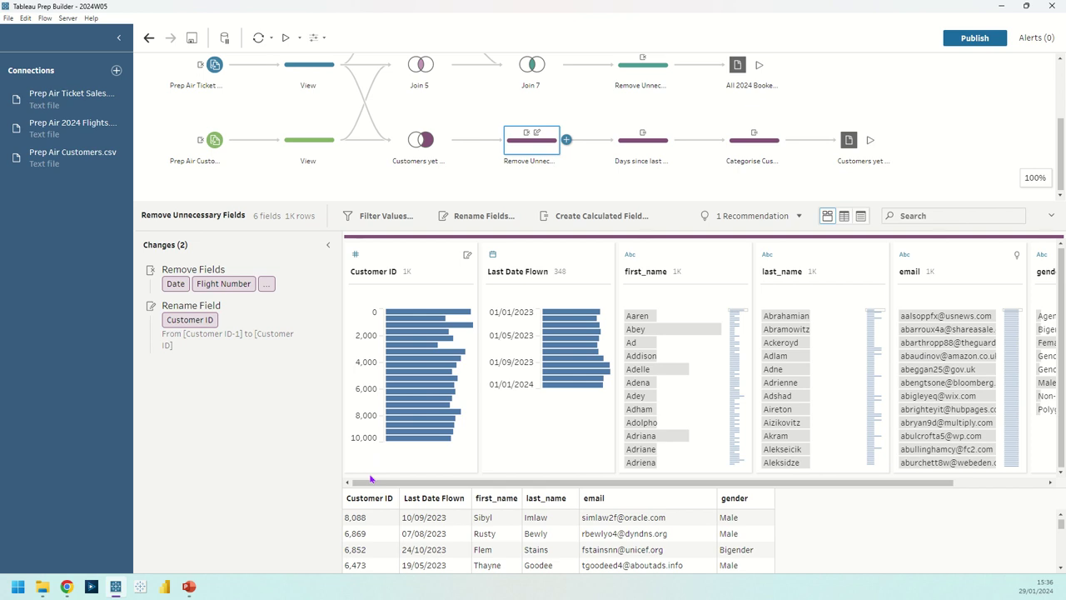
click(620, 146)
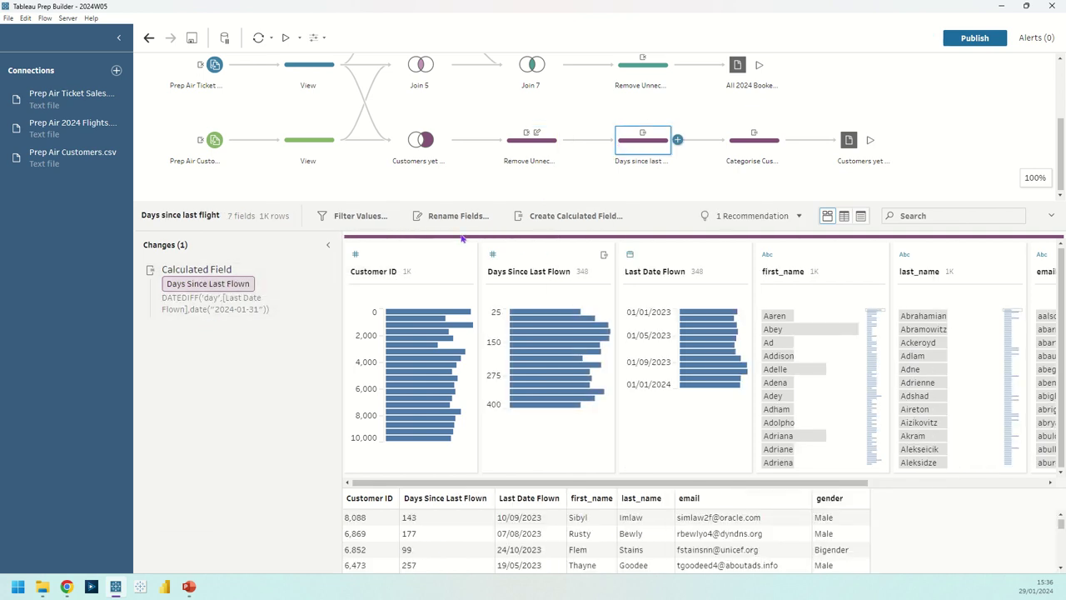
mouse_move(237, 289)
click(309, 271)
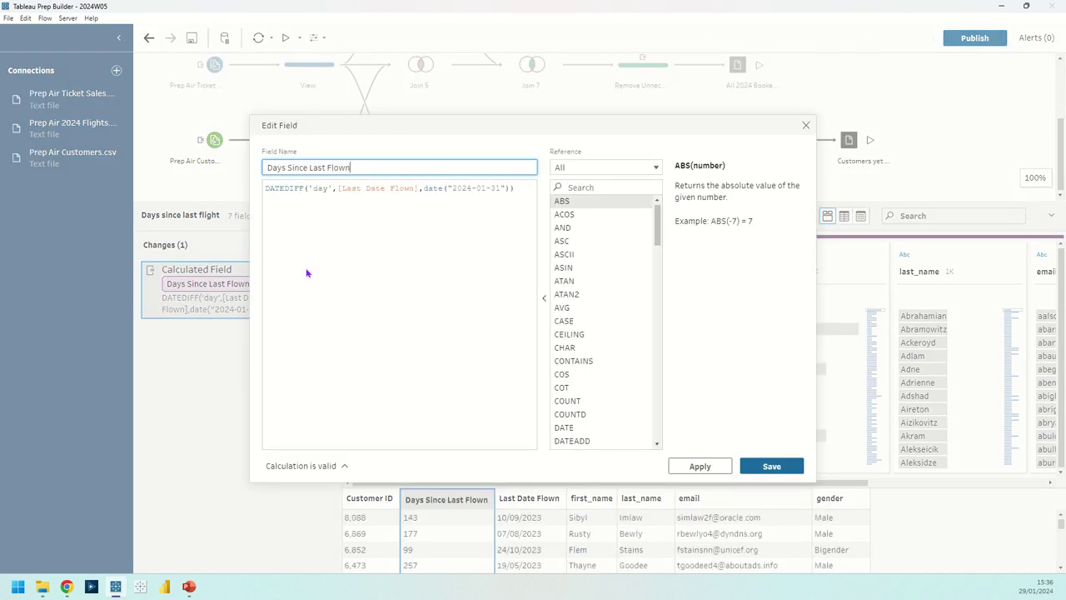
click(583, 167)
click(583, 226)
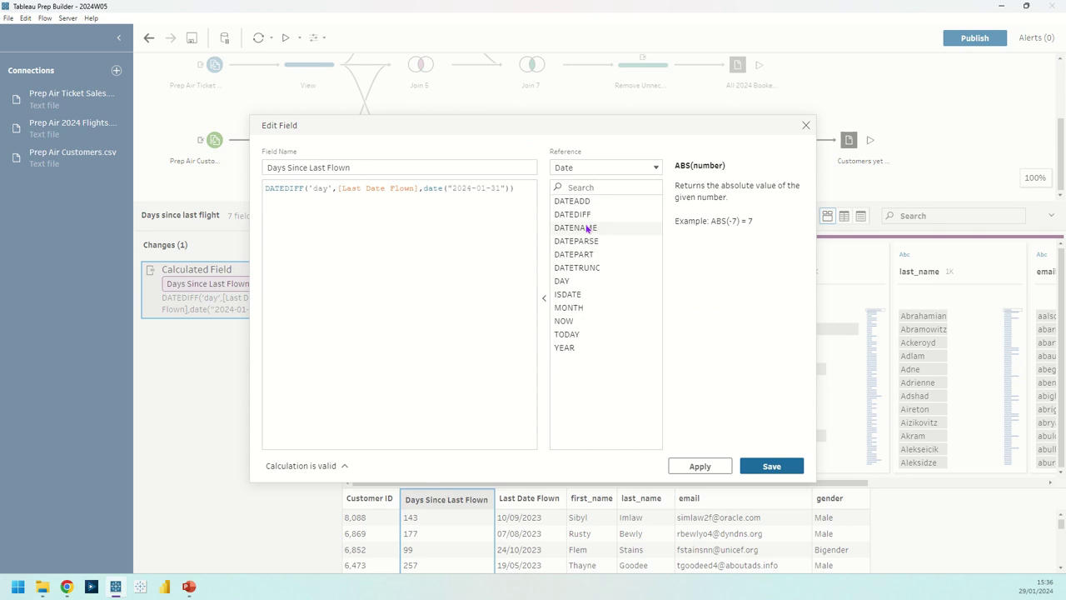
click(589, 215)
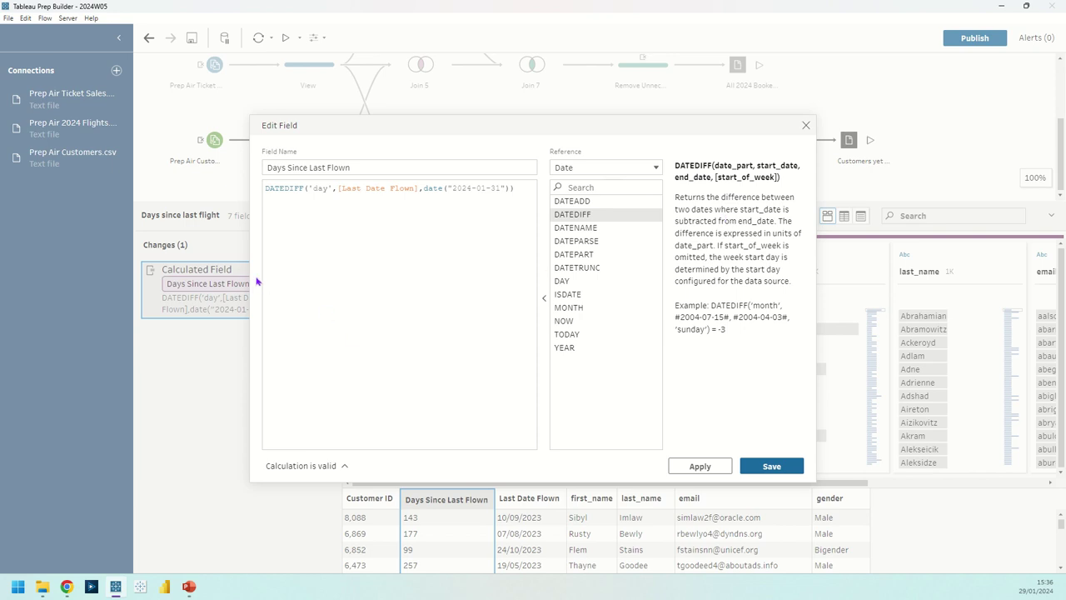
drag(309, 189, 328, 189)
click(328, 189)
drag(308, 189, 333, 190)
key(Right)
click(351, 189)
drag(423, 188, 510, 188)
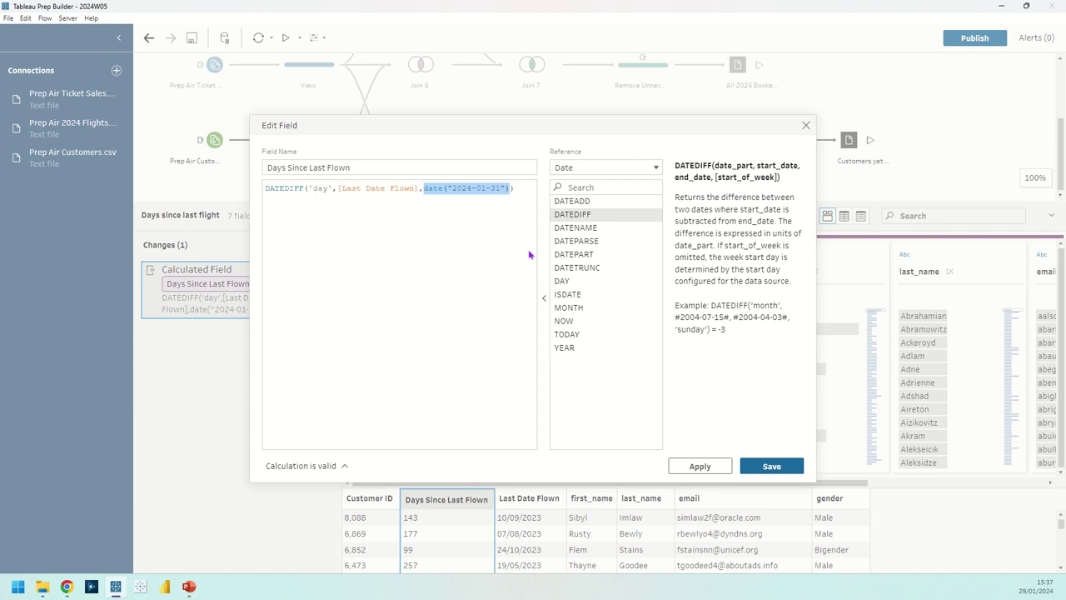
click(749, 465)
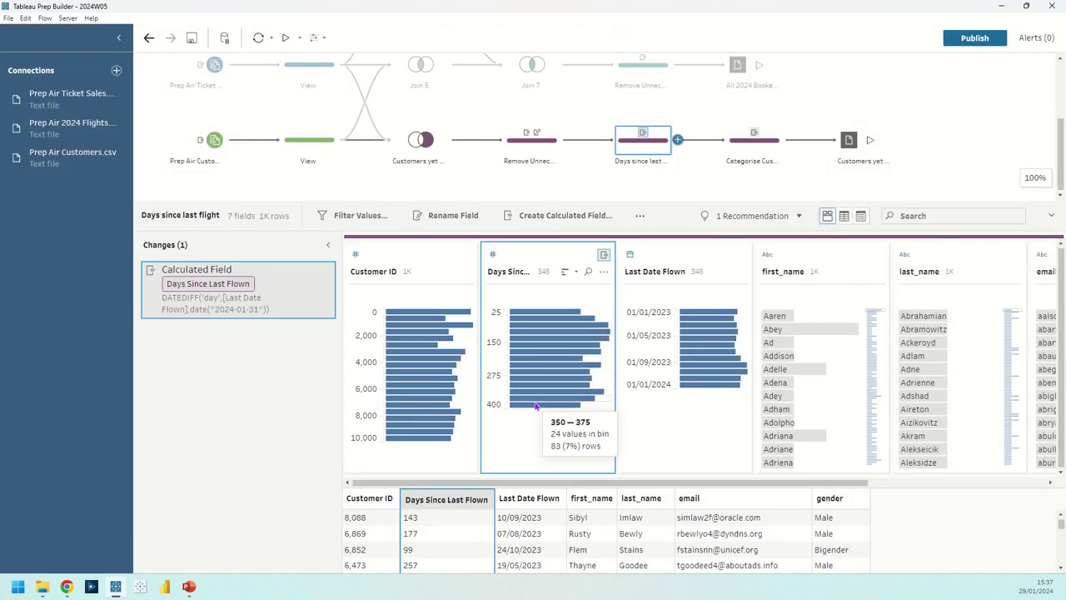
Edit the Categorise Customers step's Customer Category calculation with 270, 180 and 90-day tiers.
mouse_move(753, 141)
click(755, 157)
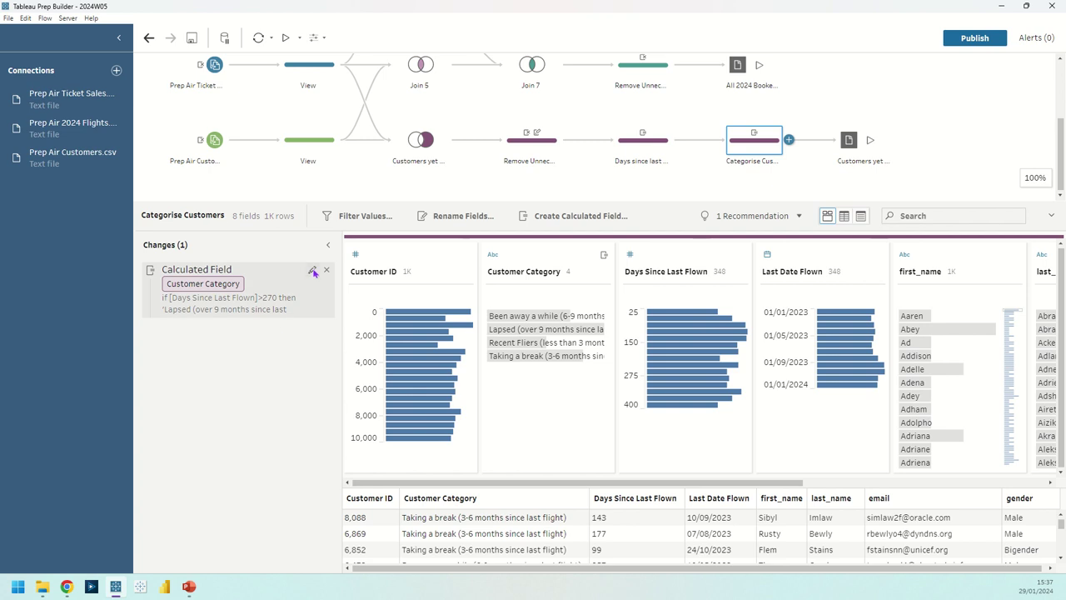
click(314, 270)
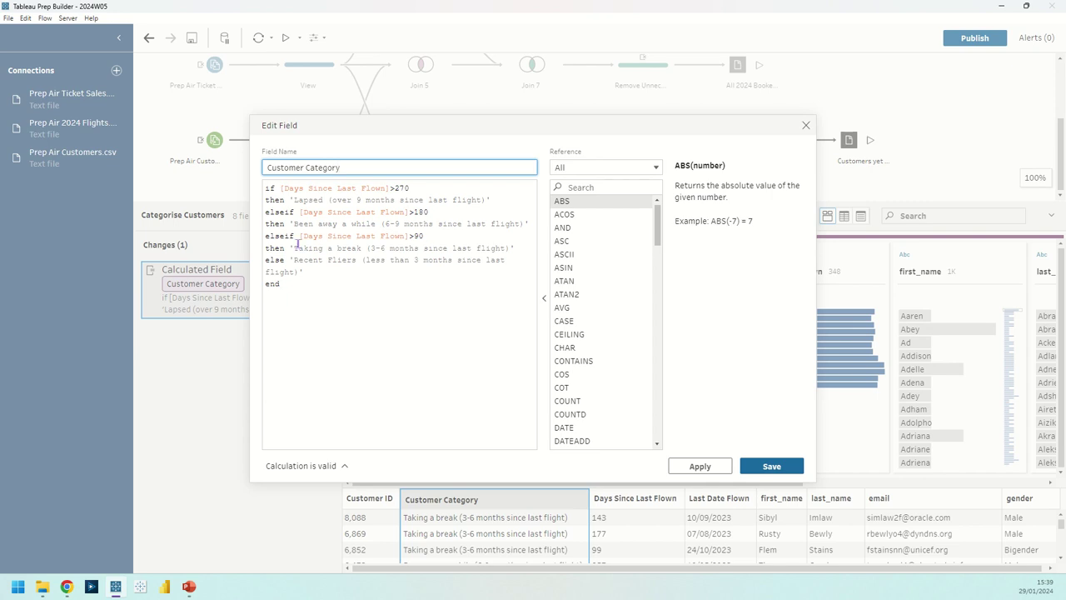
Review the 'Taking a break' category text and save the Customer Category calculation.
drag(290, 248, 422, 252)
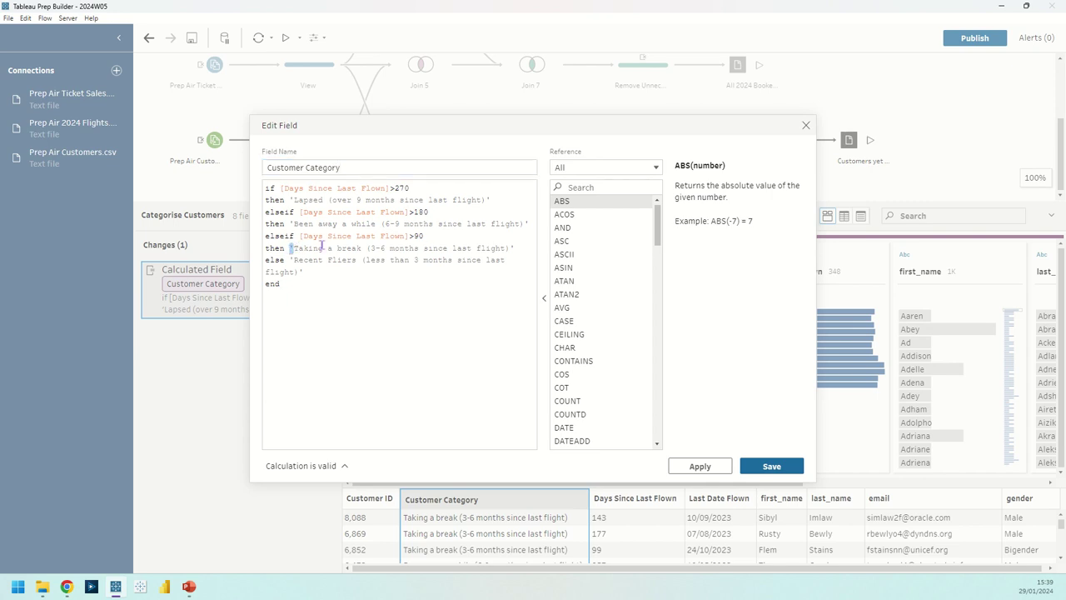
click(421, 250)
click(772, 467)
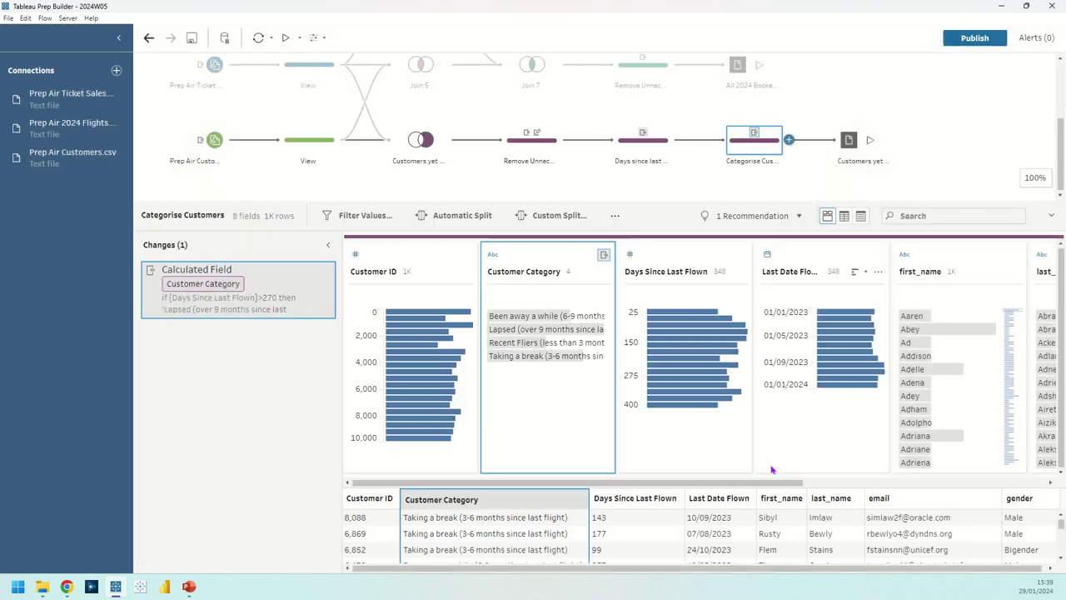
Check the 'Customers yet to book in 2024' output settings, then run all flow outputs.
click(840, 144)
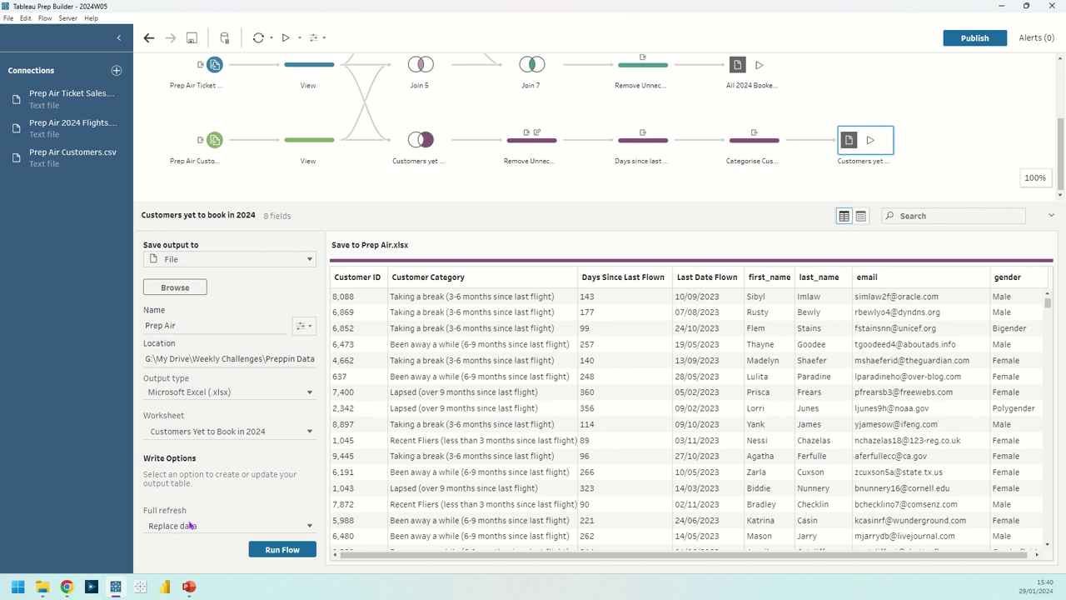
click(415, 198)
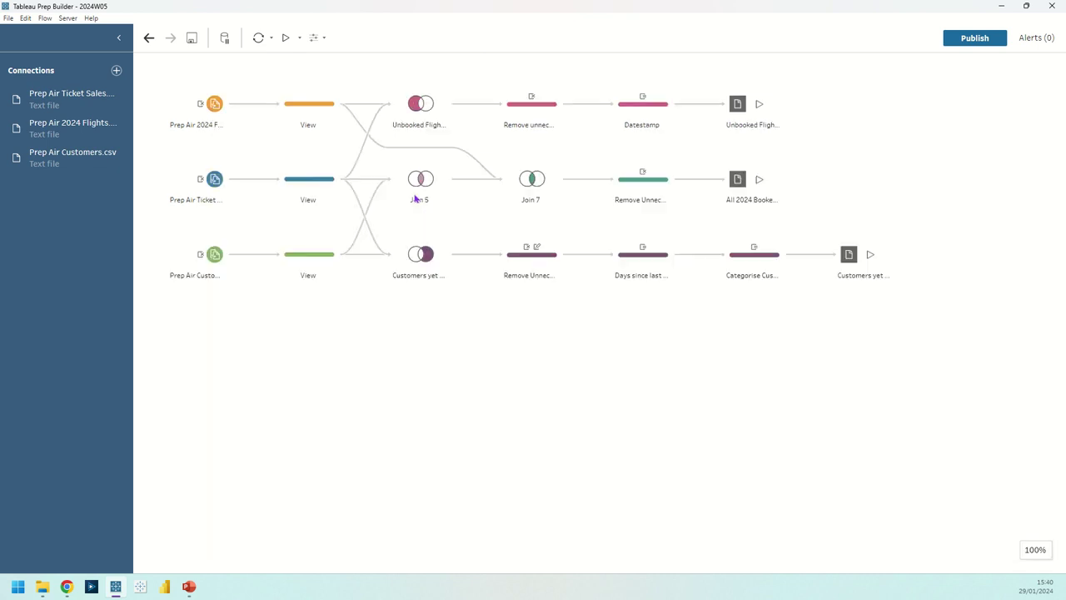
click(286, 40)
click(287, 37)
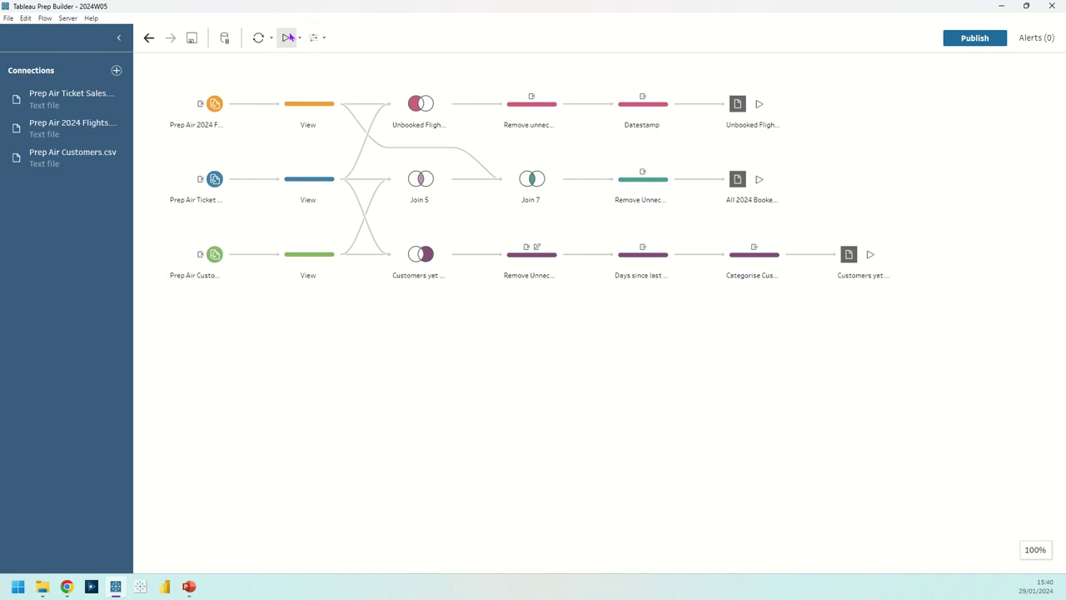